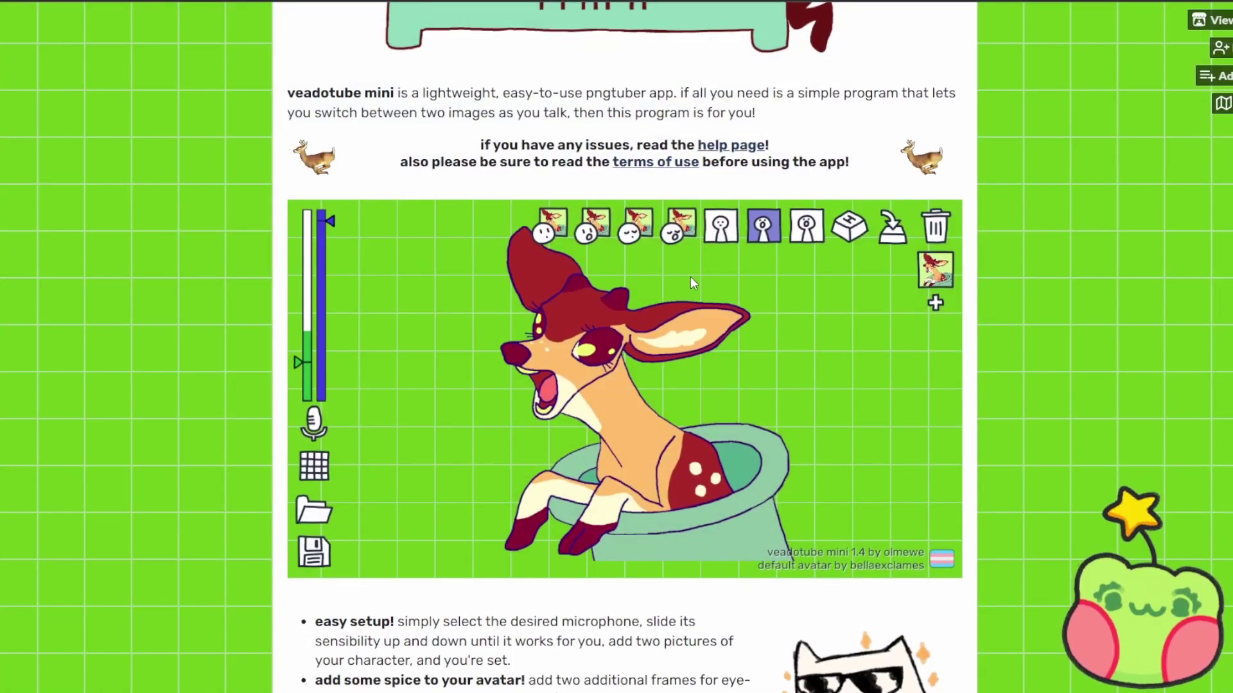
# Step: Scroll the itch.io page to the Download section listing the version 1.4 files
pyautogui.scroll(-8, 691, 281)
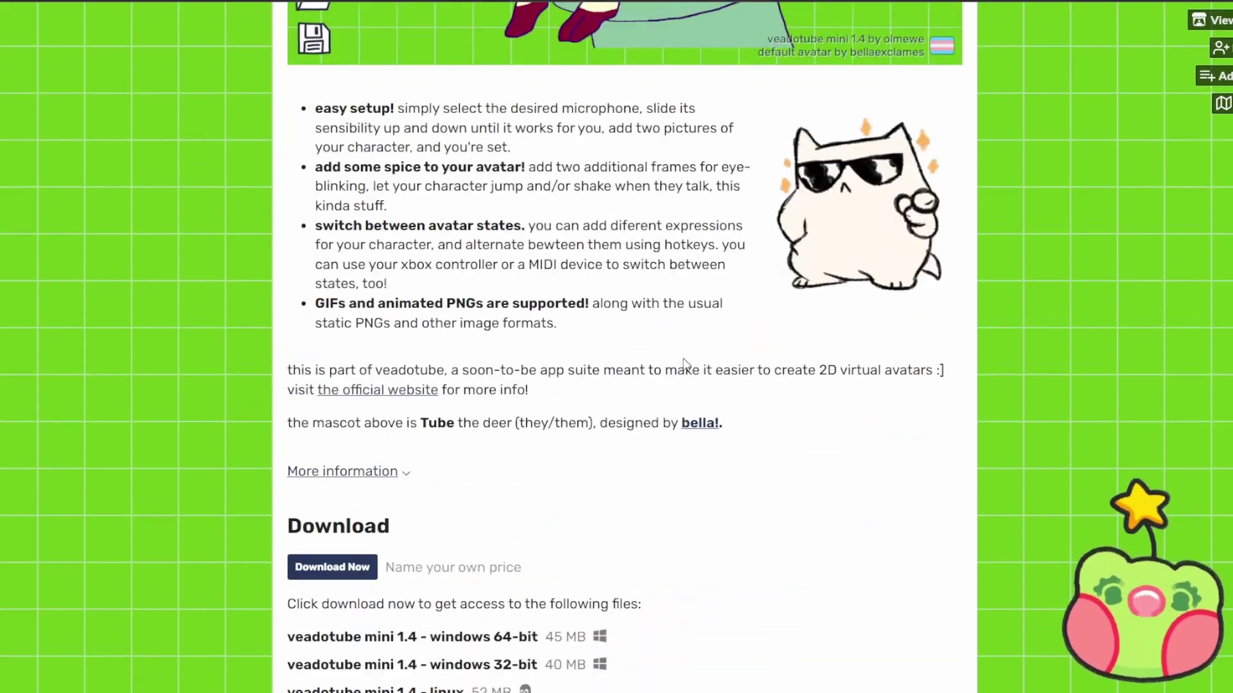
pyautogui.scroll(-5, 489, 370)
pyautogui.scroll(1, 600, 371)
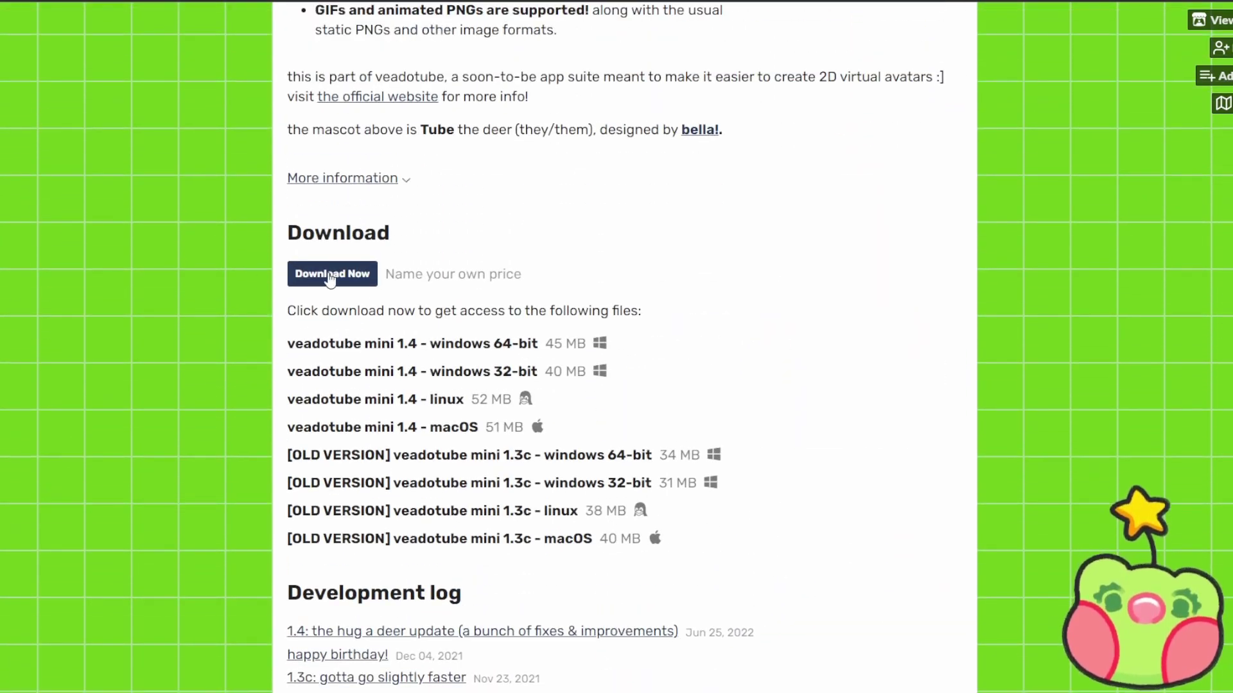
# Step: Skip payment and download the free Windows 64-bit veadotube mini 1.4 zip
pyautogui.click(330, 276)
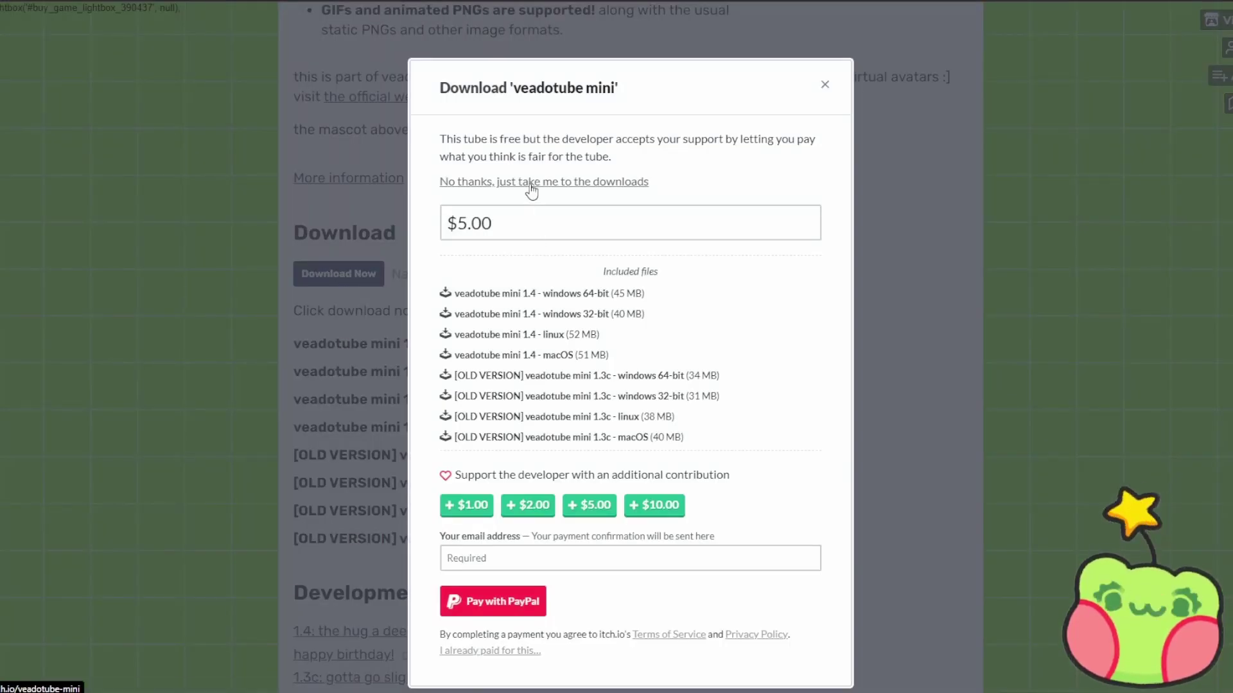
pyautogui.click(468, 183)
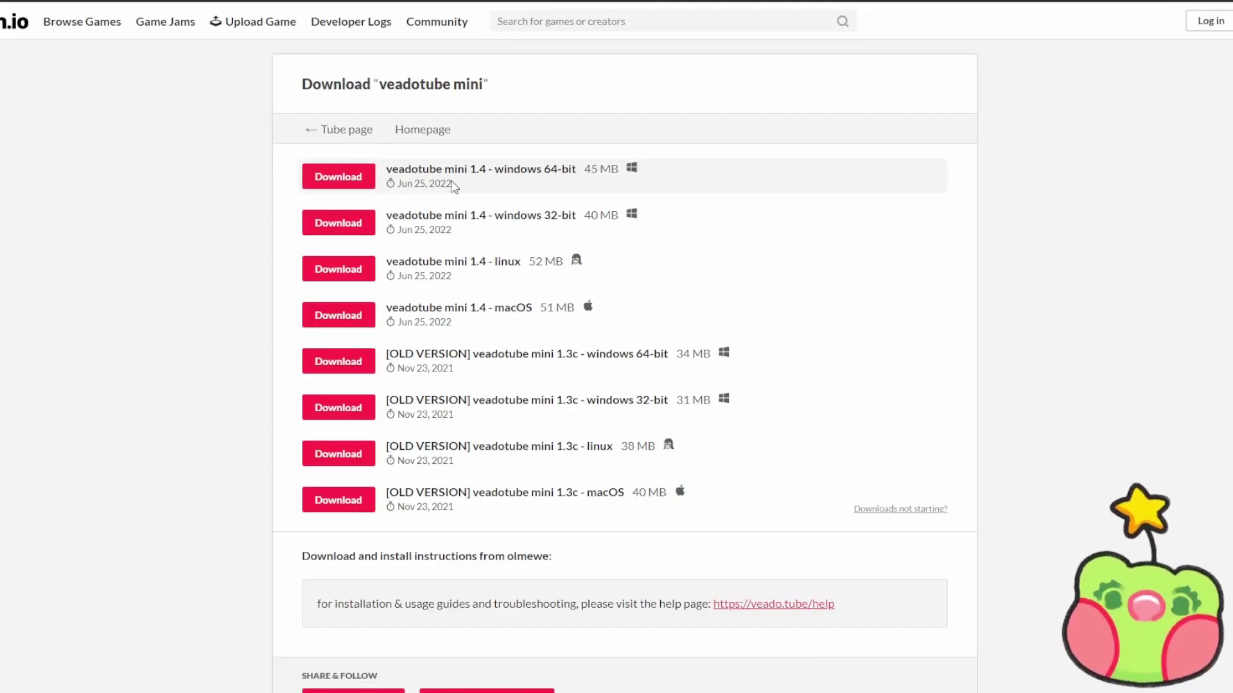
pyautogui.click(332, 178)
# Step: Show the downloaded zip in the Downloads folder in File Explorer and select it
pyautogui.click(83, 676)
pyautogui.click(95, 632)
pyautogui.moveTo(748, 5); pyautogui.dragTo(447, 5)
pyautogui.click(801, 196)
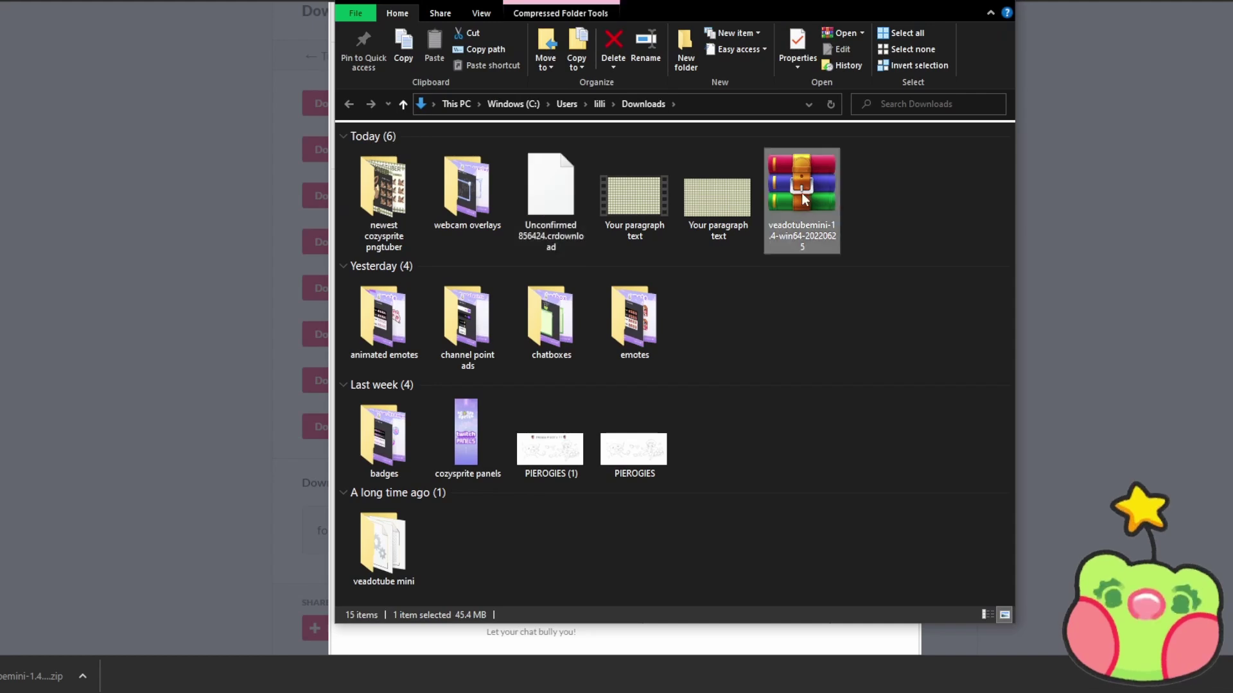
# Step: Extract the zip into Downloads, keeping both copies of duplicate files
pyautogui.rightClick(791, 198)
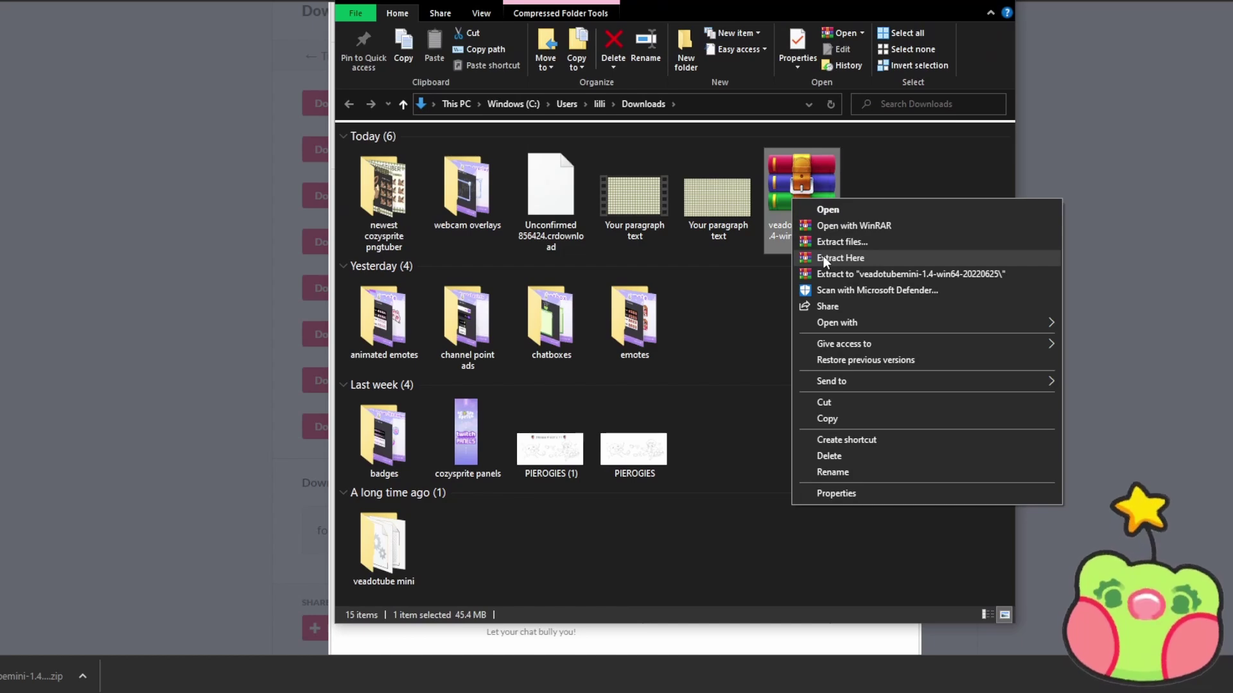
pyautogui.click(851, 260)
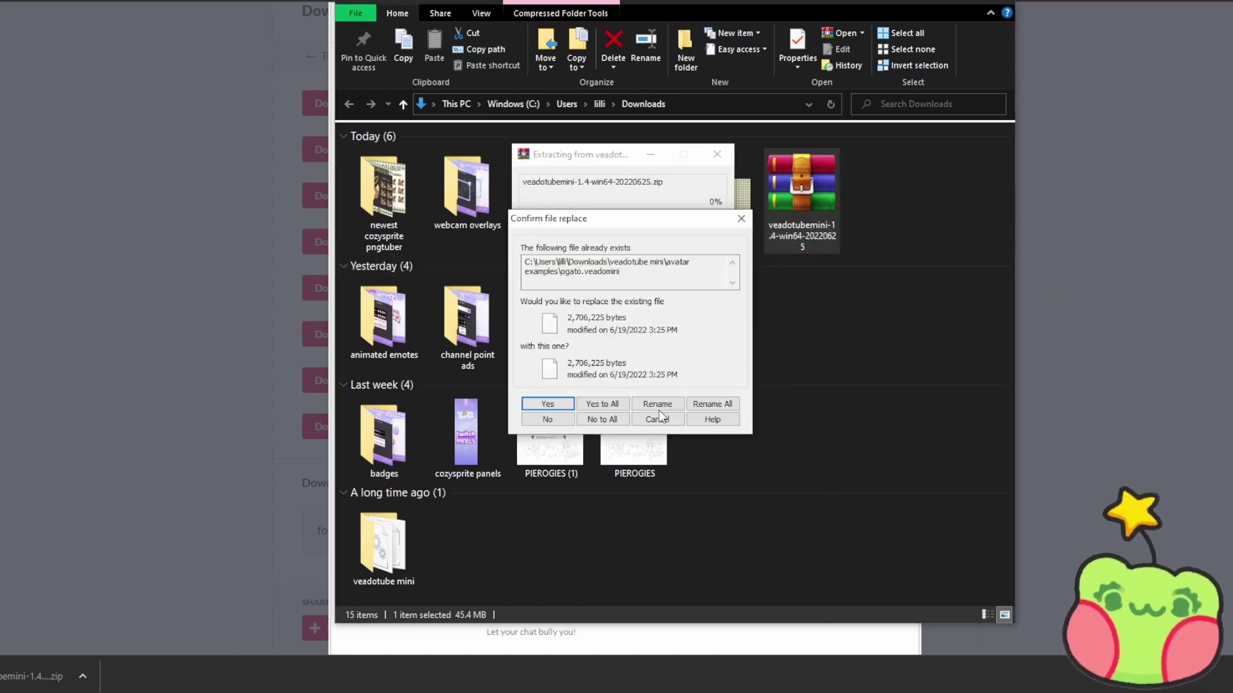
pyautogui.click(710, 403)
# Step: Open the extracted veadotube mini folder and launch the veadotube mini application
pyautogui.click(371, 534)
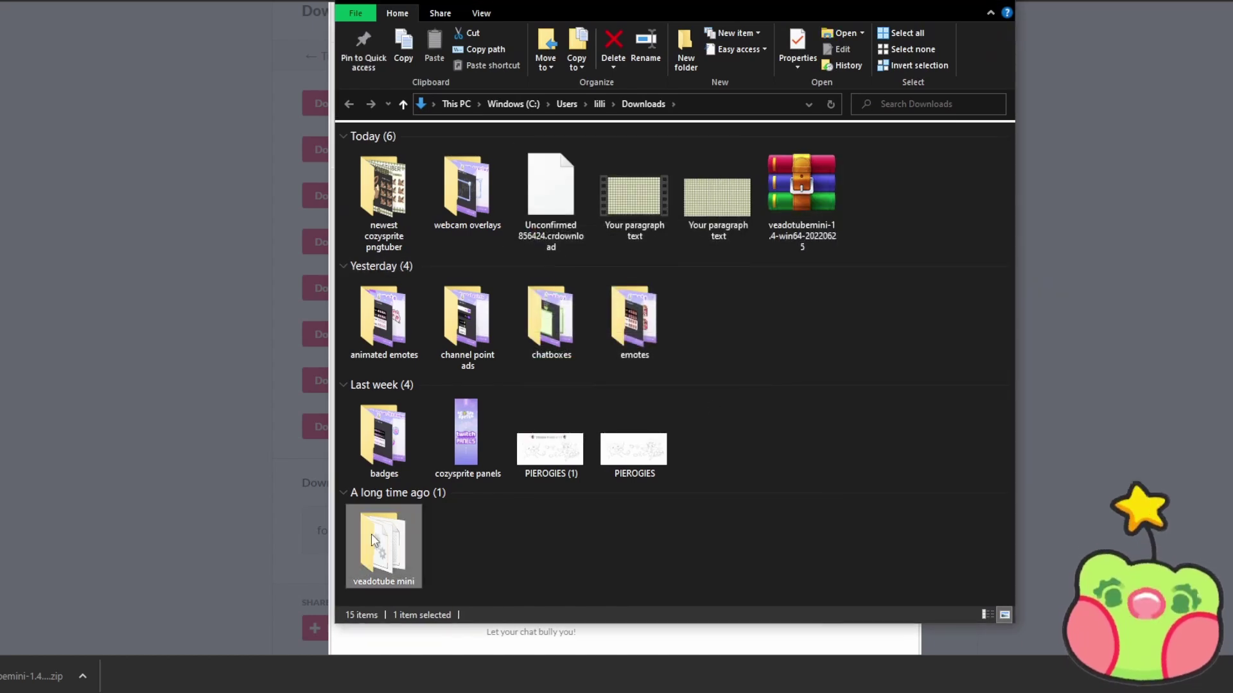
pyautogui.doubleClick(371, 533)
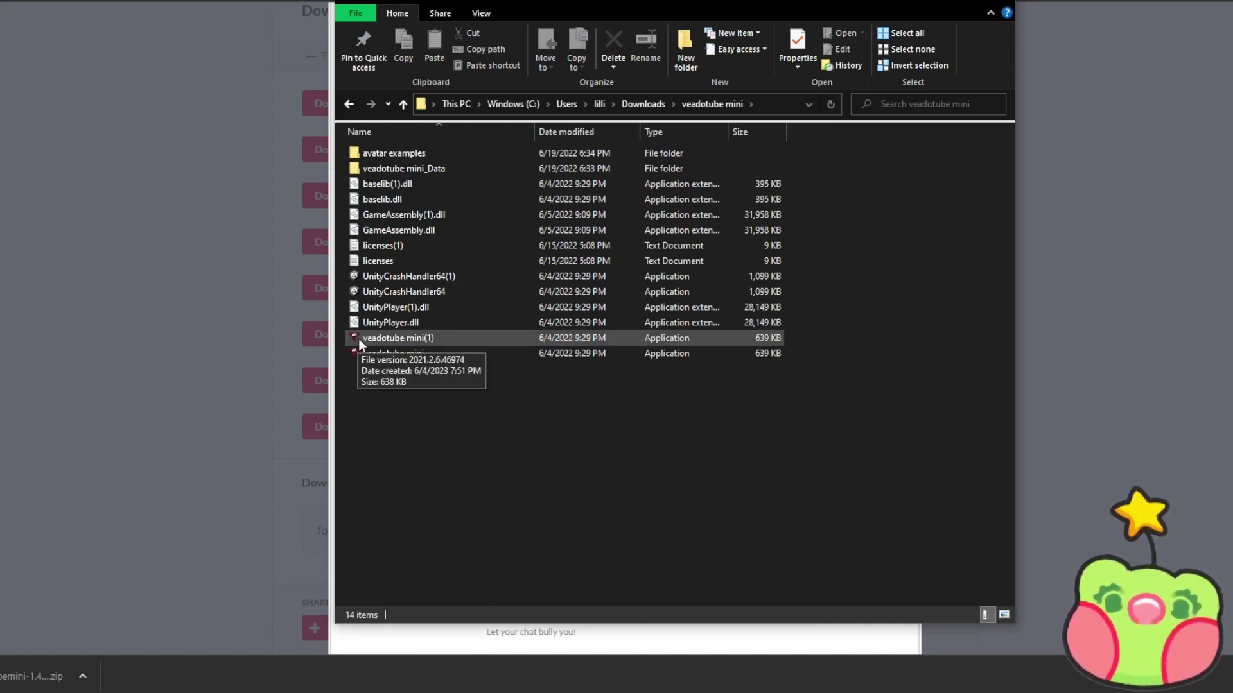
pyautogui.doubleClick(388, 354)
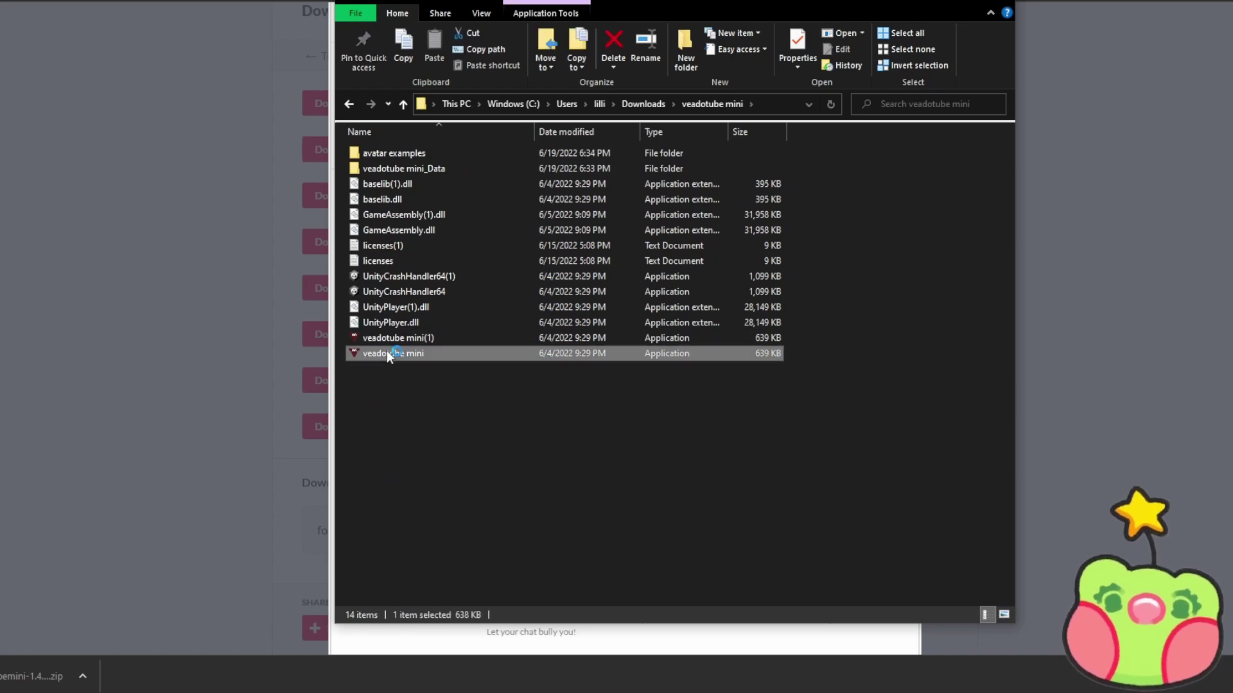
pyautogui.moveTo(661, 64); pyautogui.dragTo(697, 60)
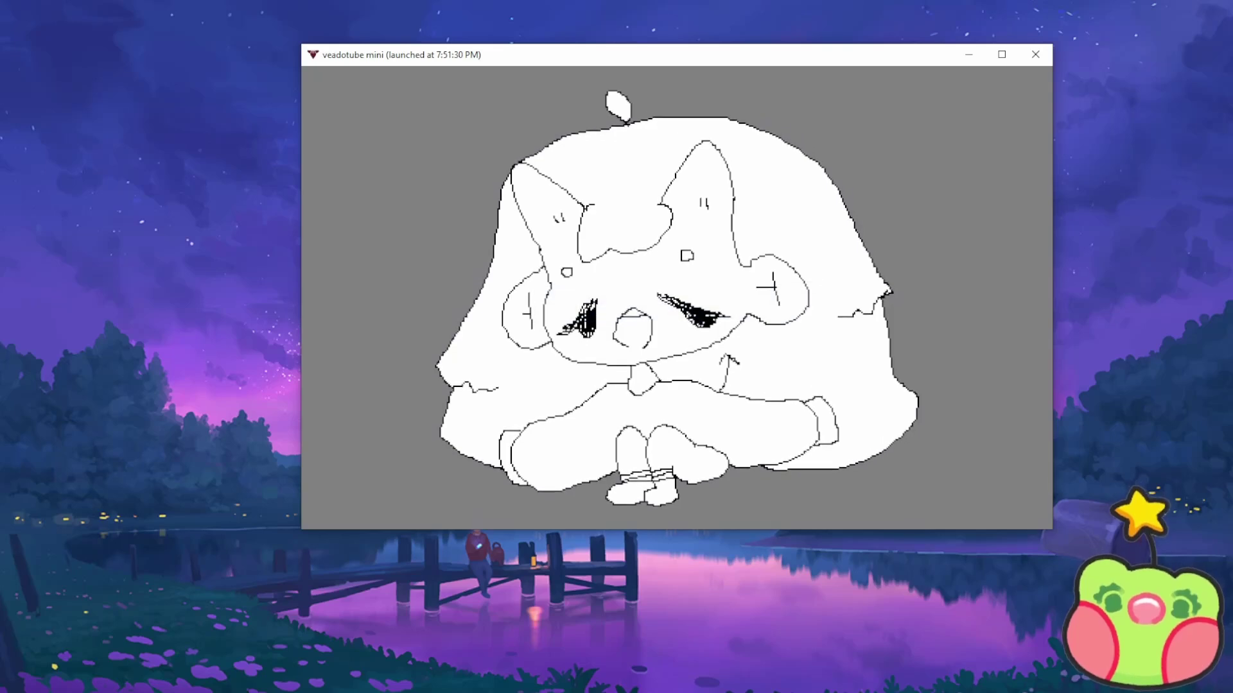
# Step: Wait for the Unity splash to end and the editor with the default frog avatar to load
pyautogui.moveTo(697, 298)
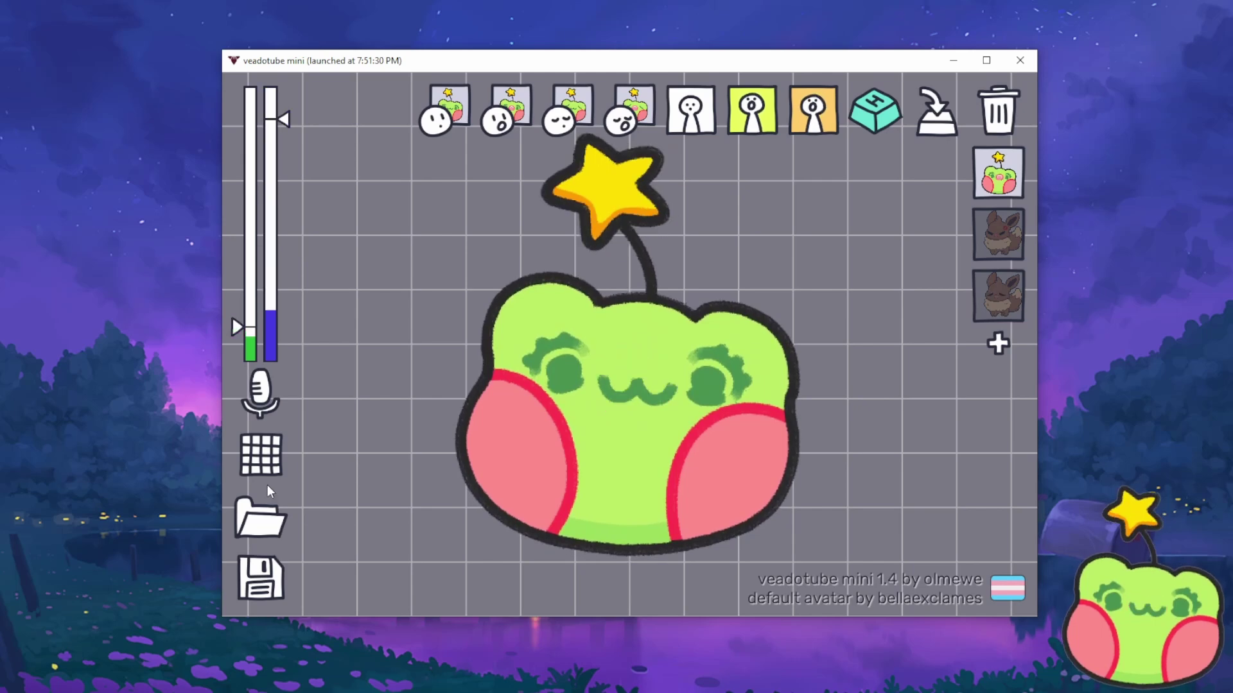
# Step: Open cozysprite.veadomini from the frog vtuber folder as the avatar
pyautogui.click(256, 519)
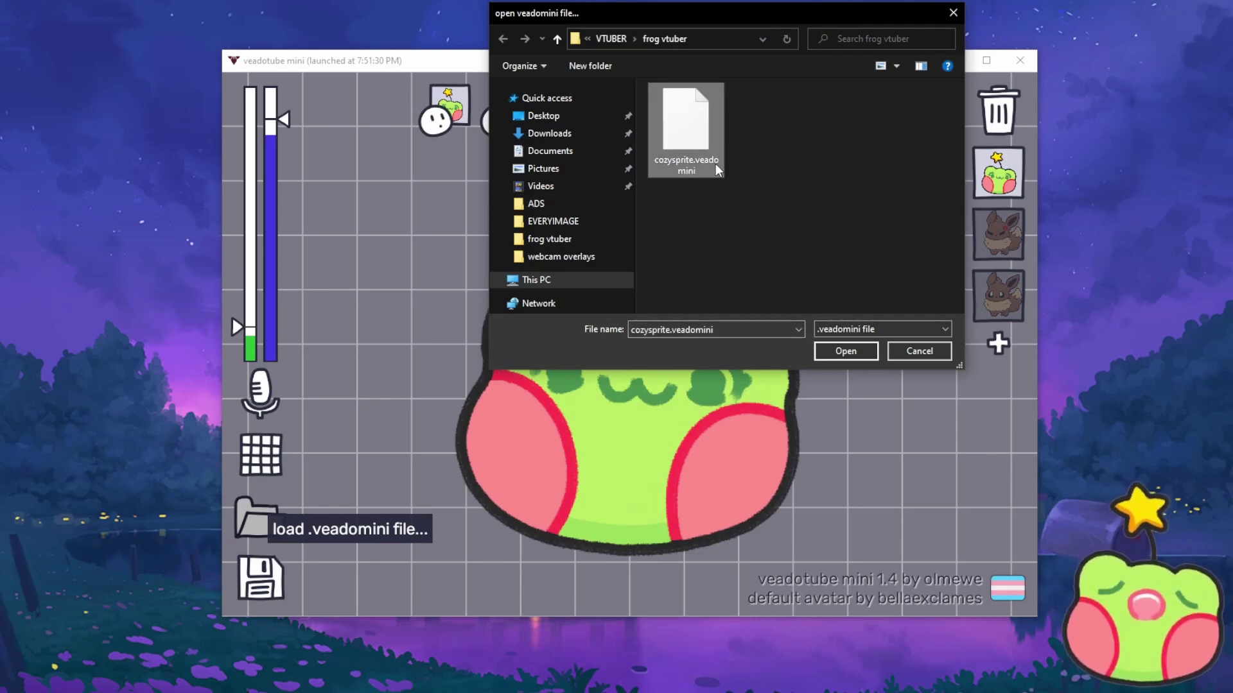
pyautogui.click(843, 351)
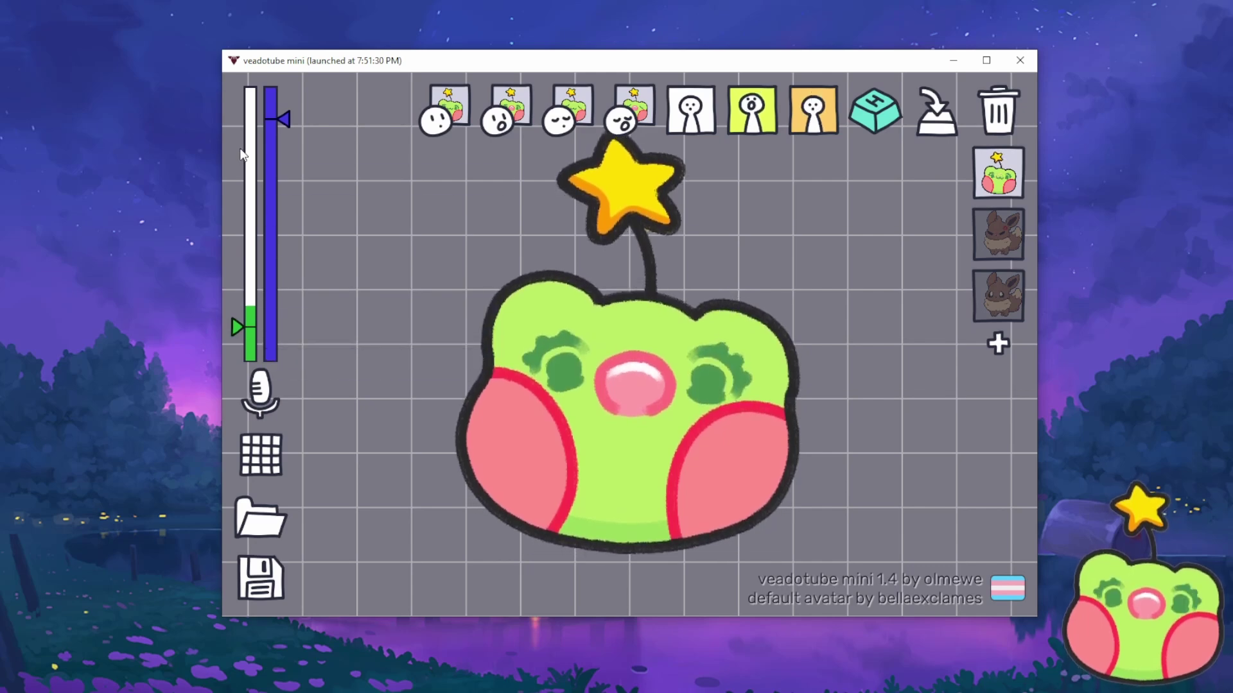
# Step: Raise the green sensitivity marker, then lower the microphone delay and return it near maximum
pyautogui.moveTo(240, 330)
pyautogui.mouseDown()
pyautogui.moveTo(233, 200)
pyautogui.moveTo(240, 294)
pyautogui.mouseUp()
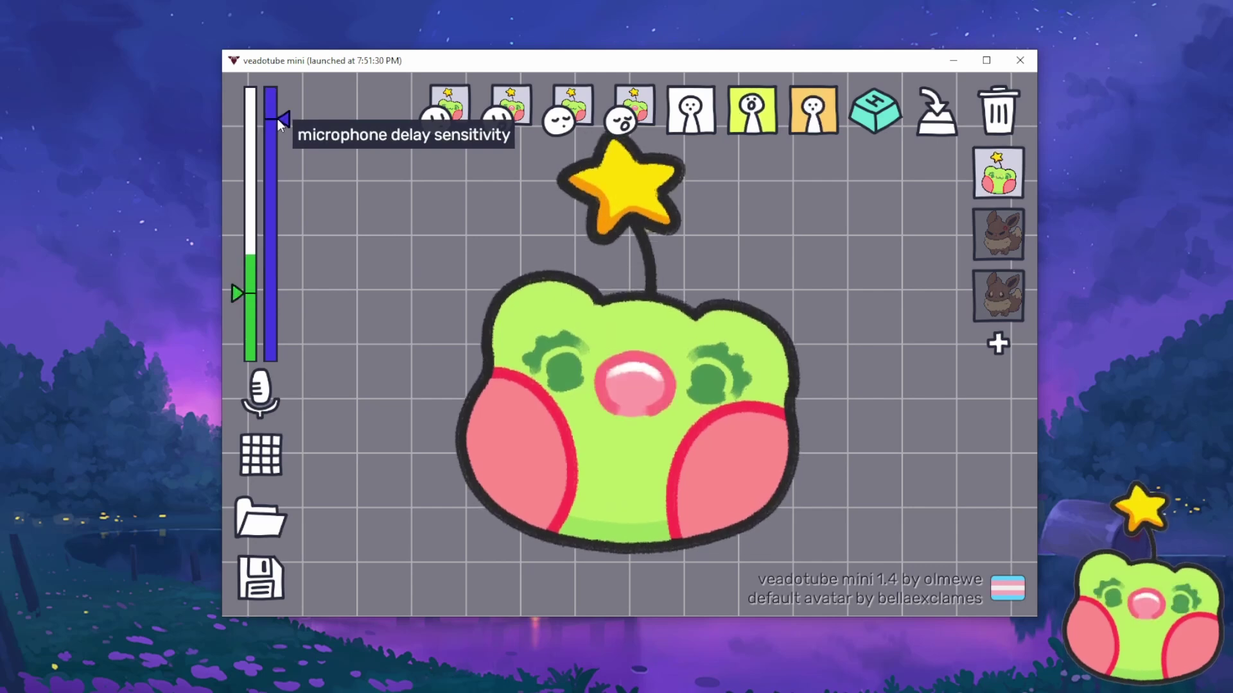
pyautogui.moveTo(278, 118); pyautogui.dragTo(287, 309)
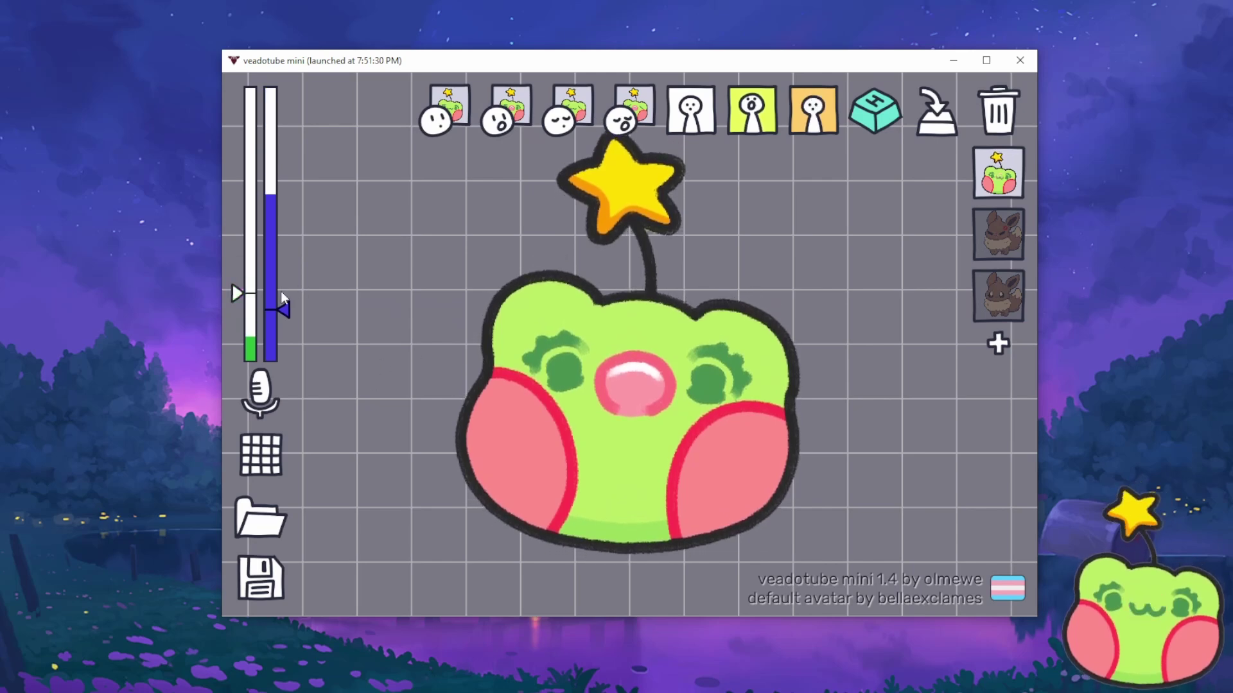
pyautogui.moveTo(279, 299); pyautogui.dragTo(278, 125)
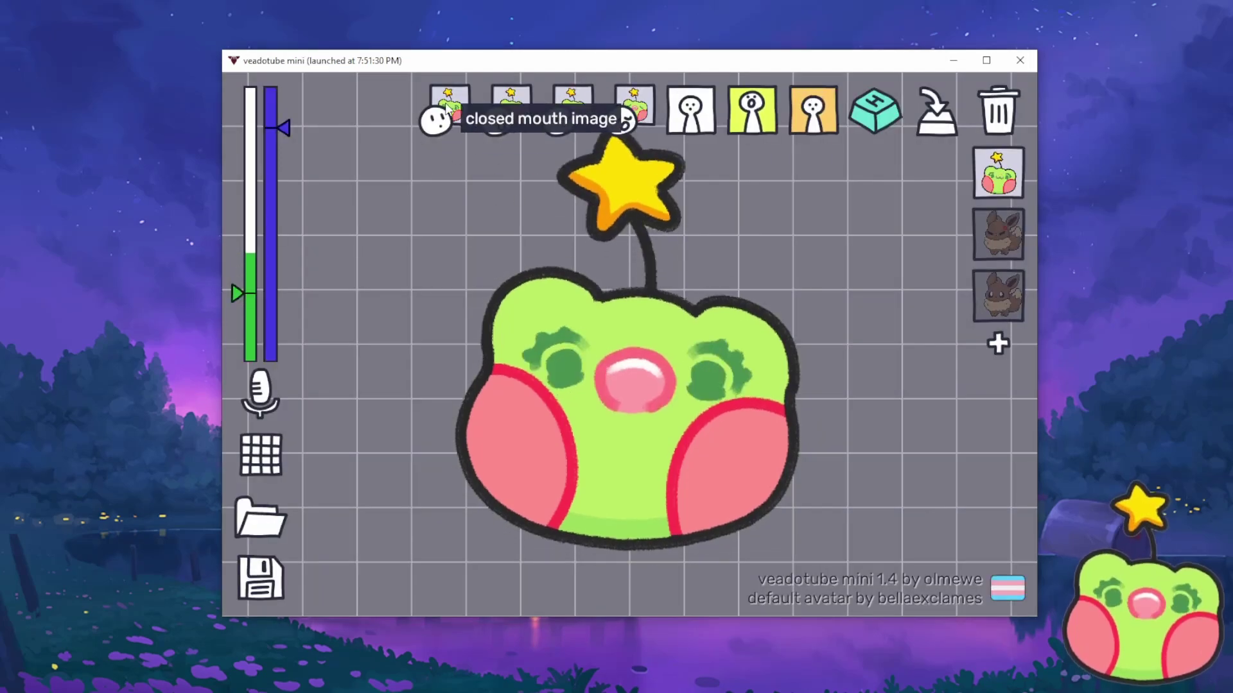
# Step: Set the closed-mouth image to 'eyes open mouth closed'
pyautogui.click(447, 108)
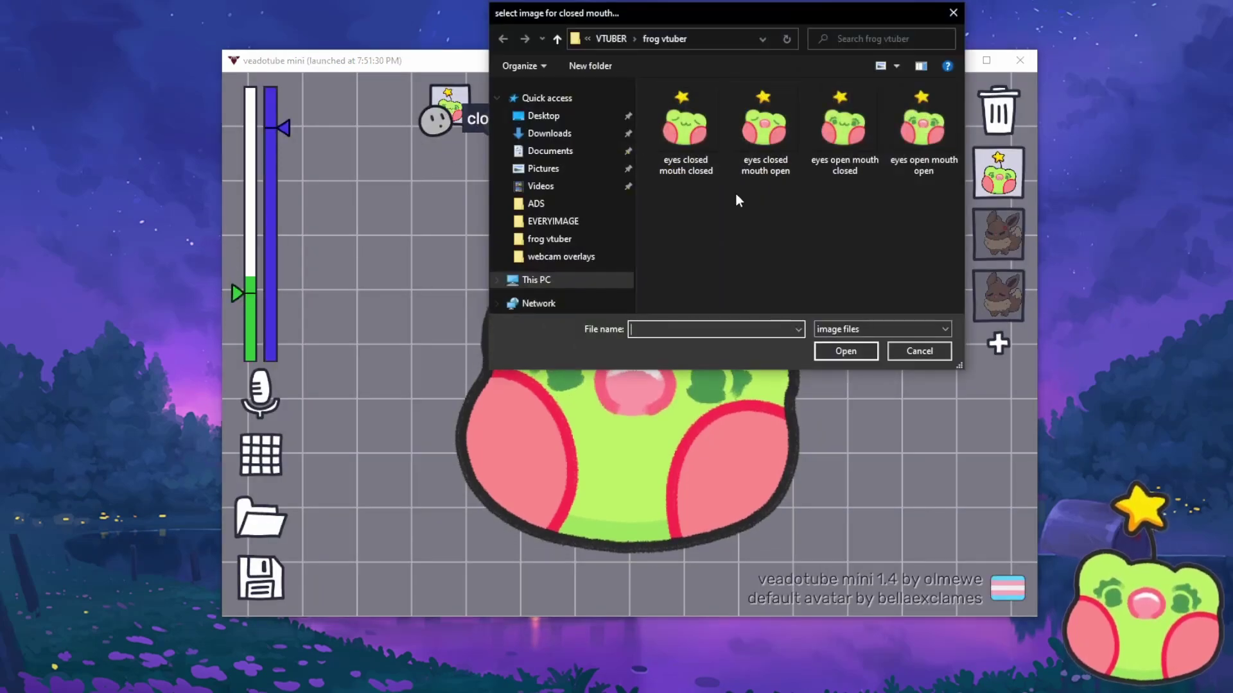
pyautogui.click(932, 141)
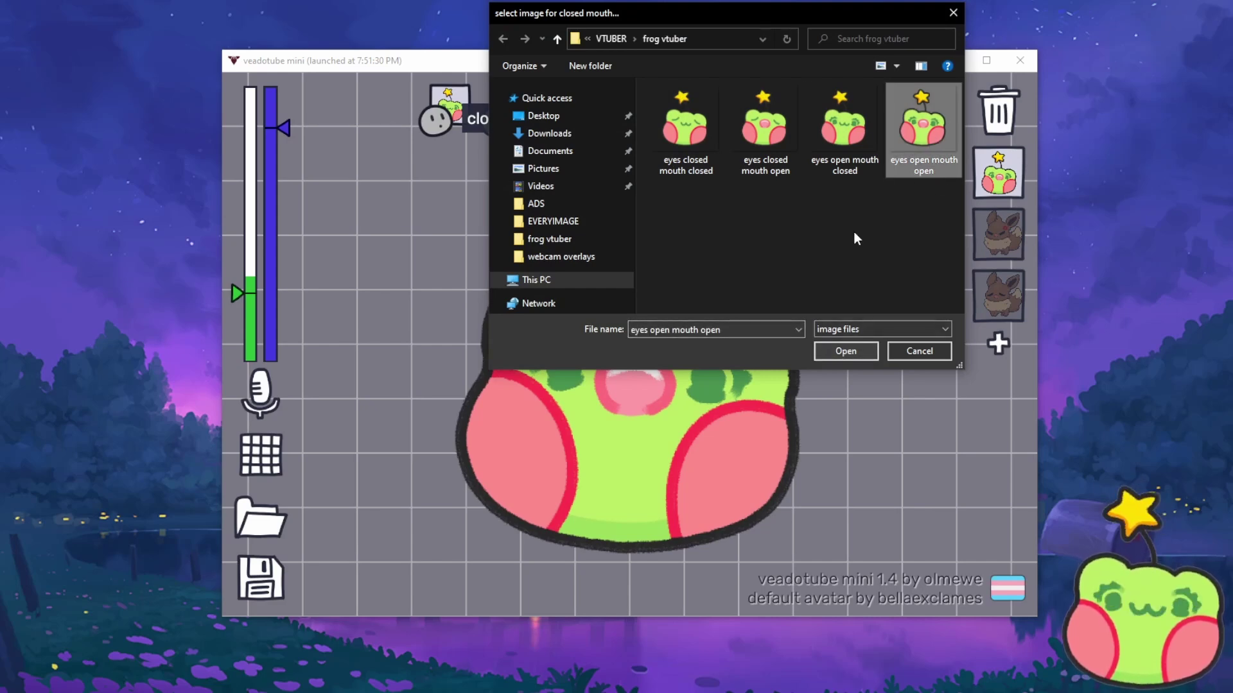
pyautogui.click(843, 132)
pyautogui.click(841, 351)
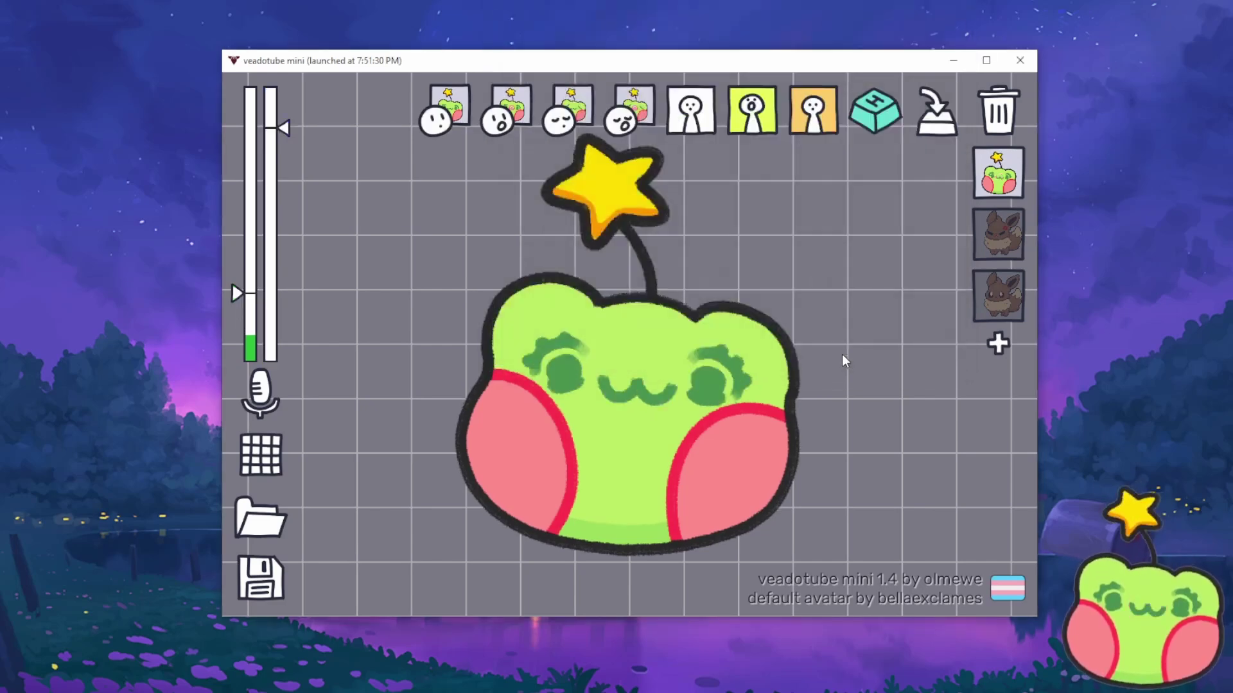
# Step: Replace the open-mouth image with 'eyes open mouth open'
pyautogui.click(510, 106)
pyautogui.click(517, 118)
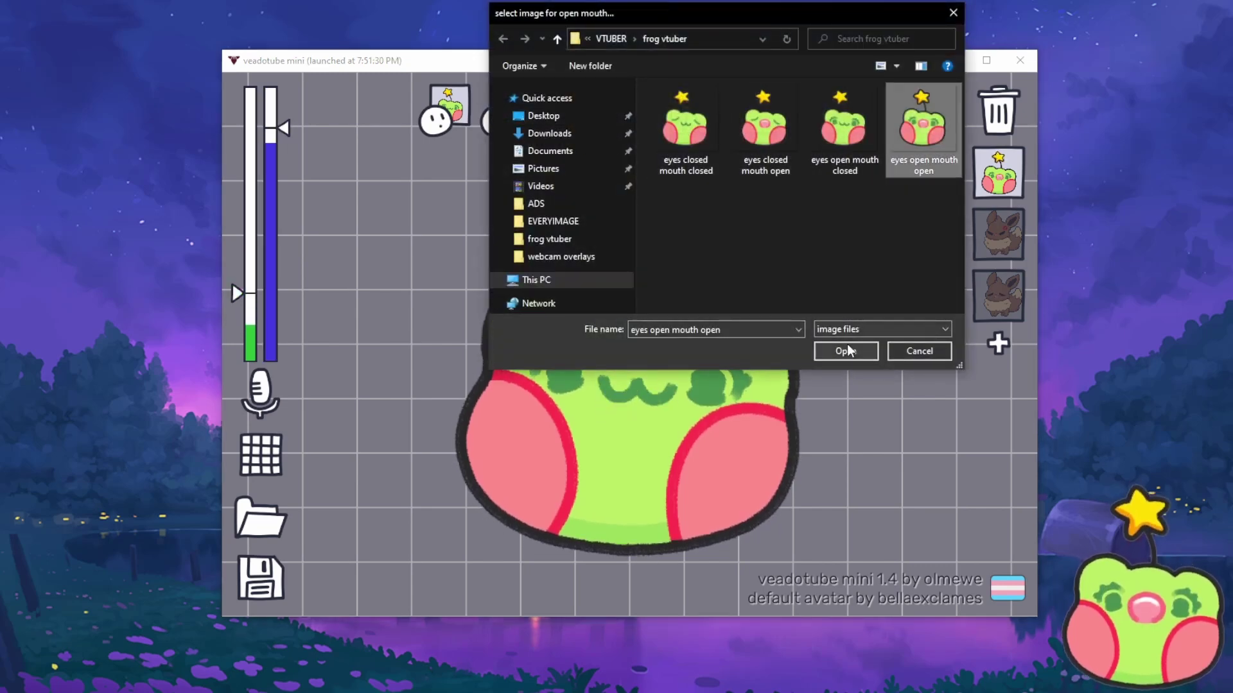
pyautogui.click(847, 350)
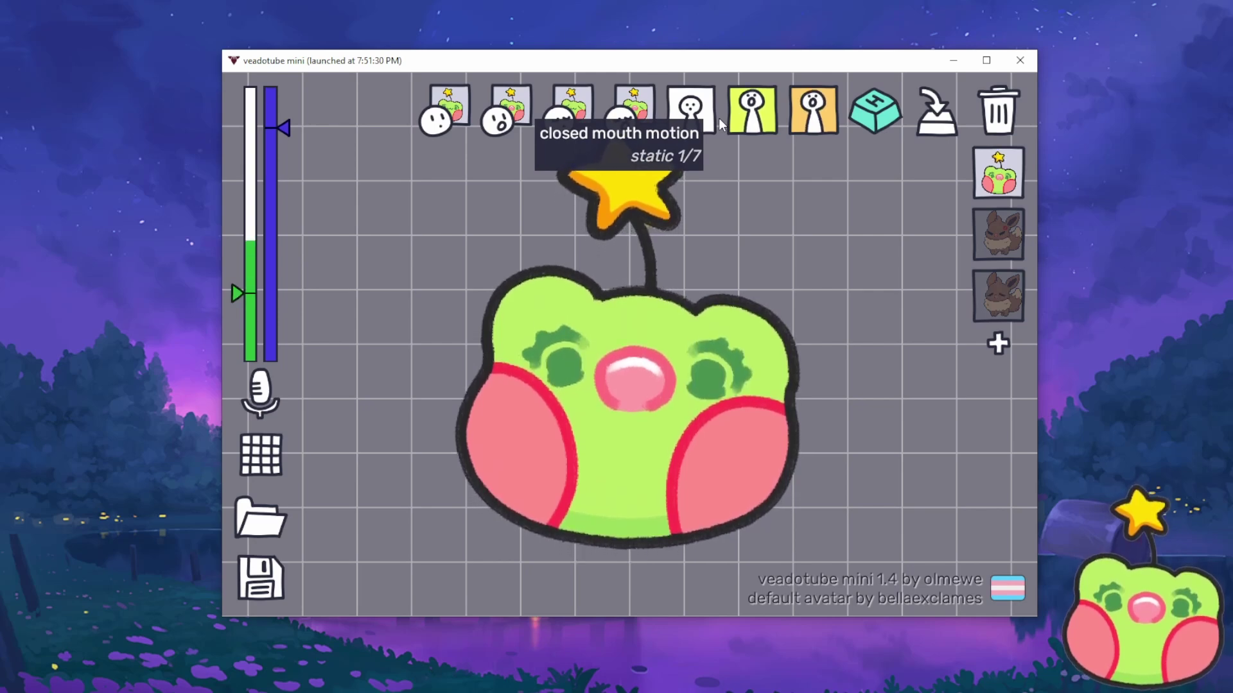
# Step: Change the talking motion to excited and keep the mouth transition on jump on talk
pyautogui.click(752, 119)
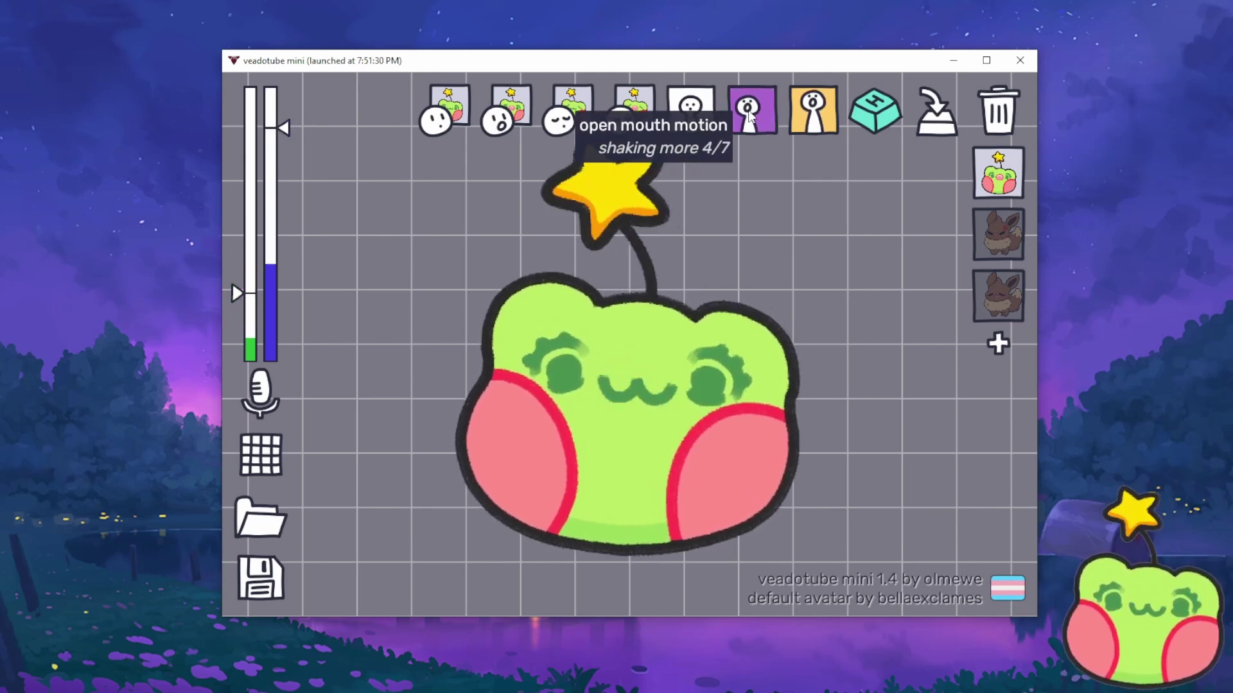
pyautogui.click(810, 110)
pyautogui.click(808, 110)
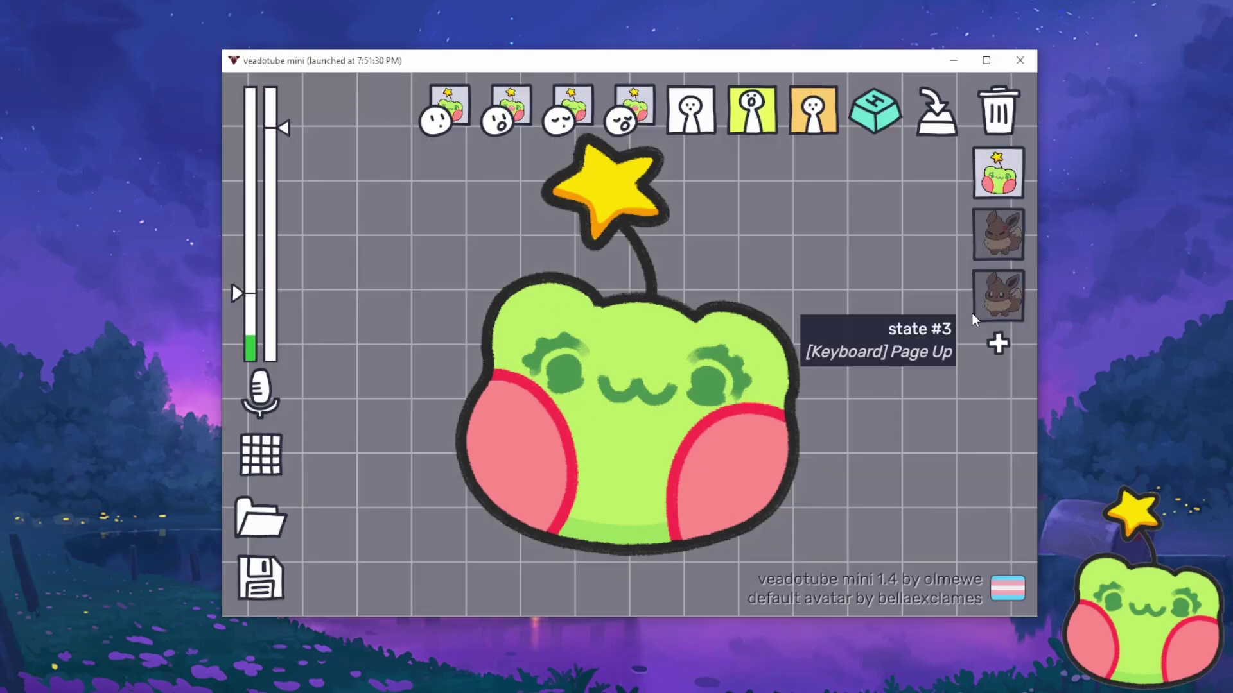
# Step: Add a new avatar state, then close its image picker without choosing a file
pyautogui.click(996, 343)
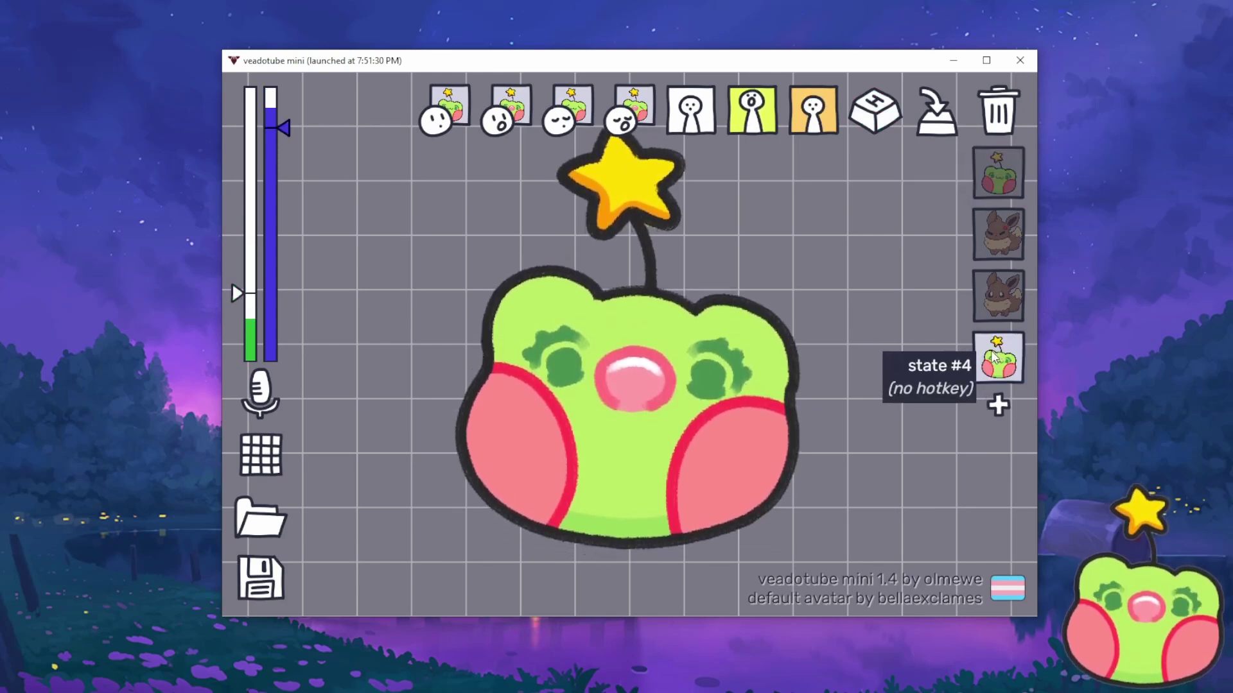
pyautogui.click(443, 115)
pyautogui.click(952, 13)
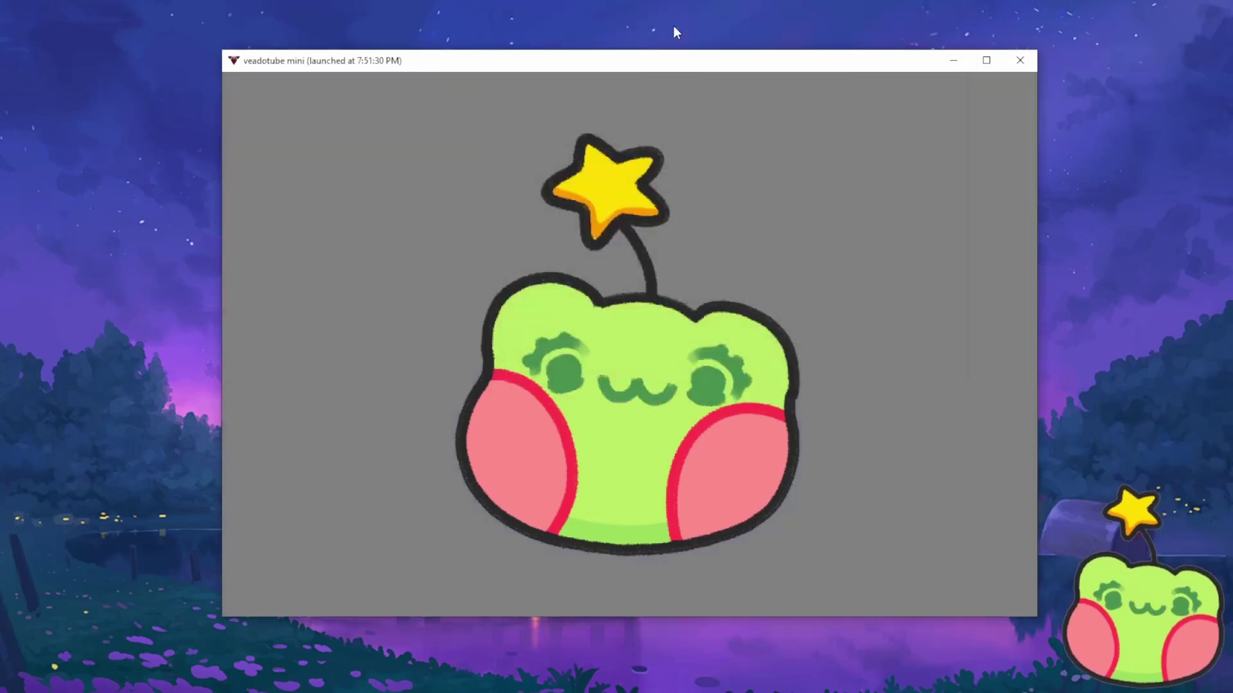
# Step: Switch between plain Eevee state #3 and angry Eevee state #2 to check their hotkeys
pyautogui.click(991, 290)
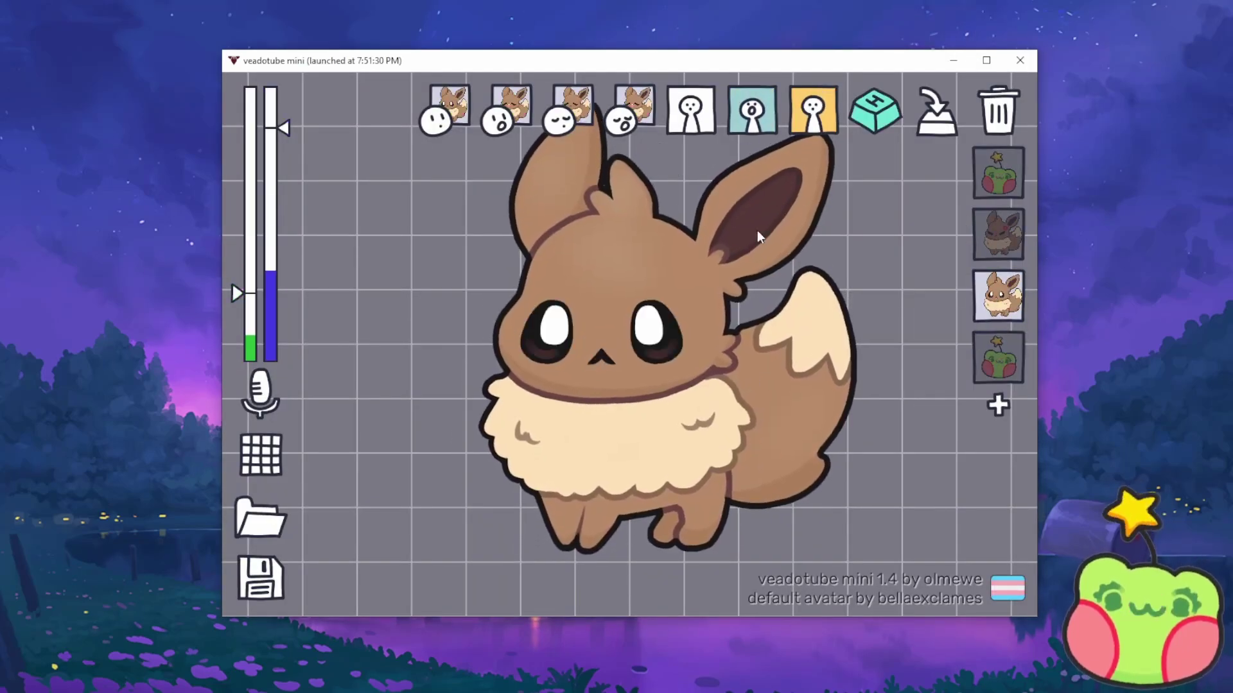
pyautogui.click(991, 243)
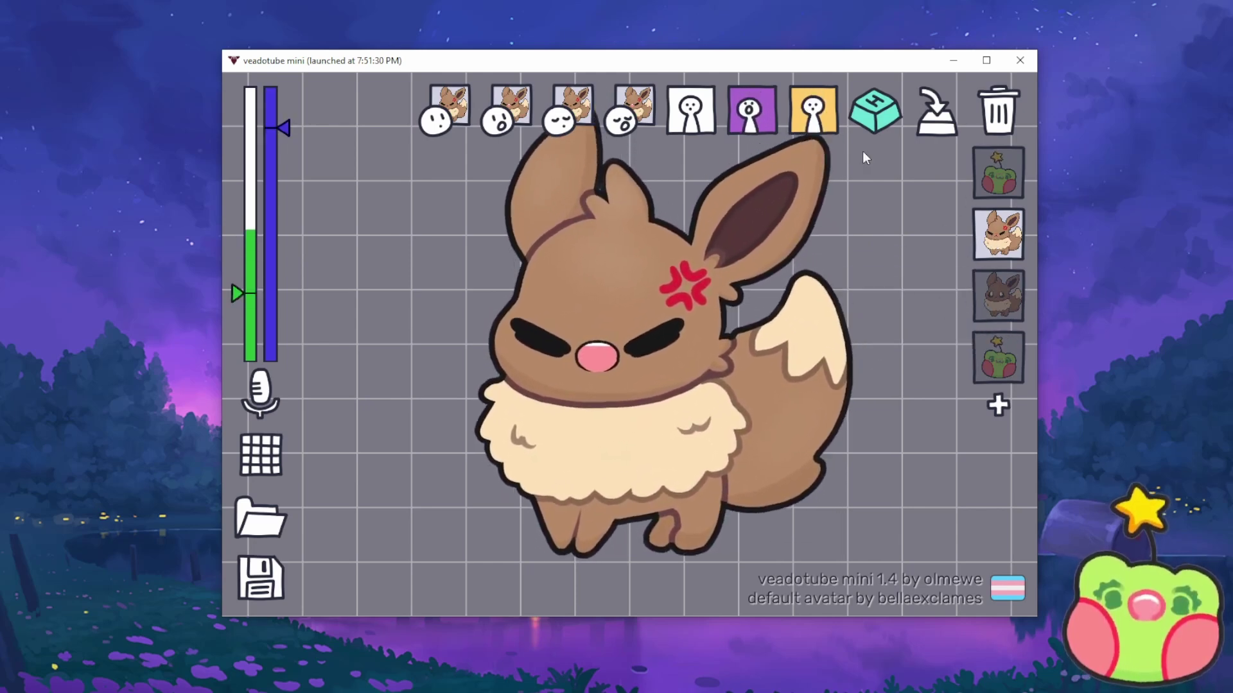
pyautogui.click(1005, 301)
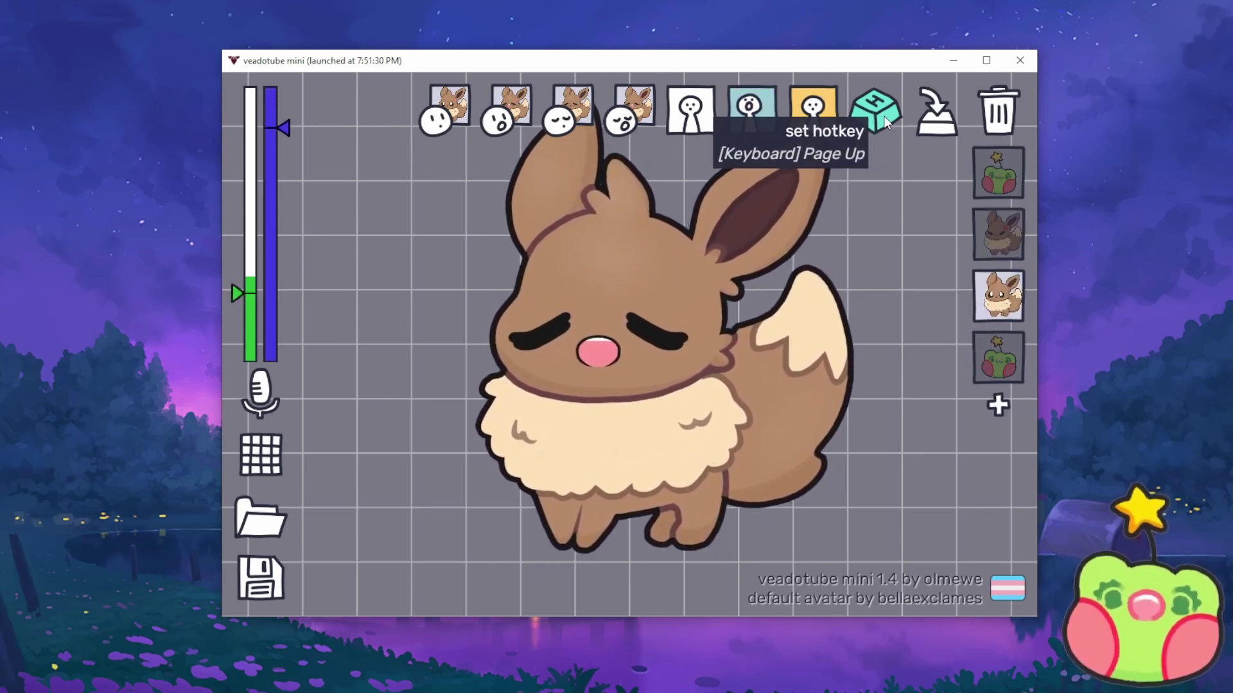
pyautogui.click(1000, 225)
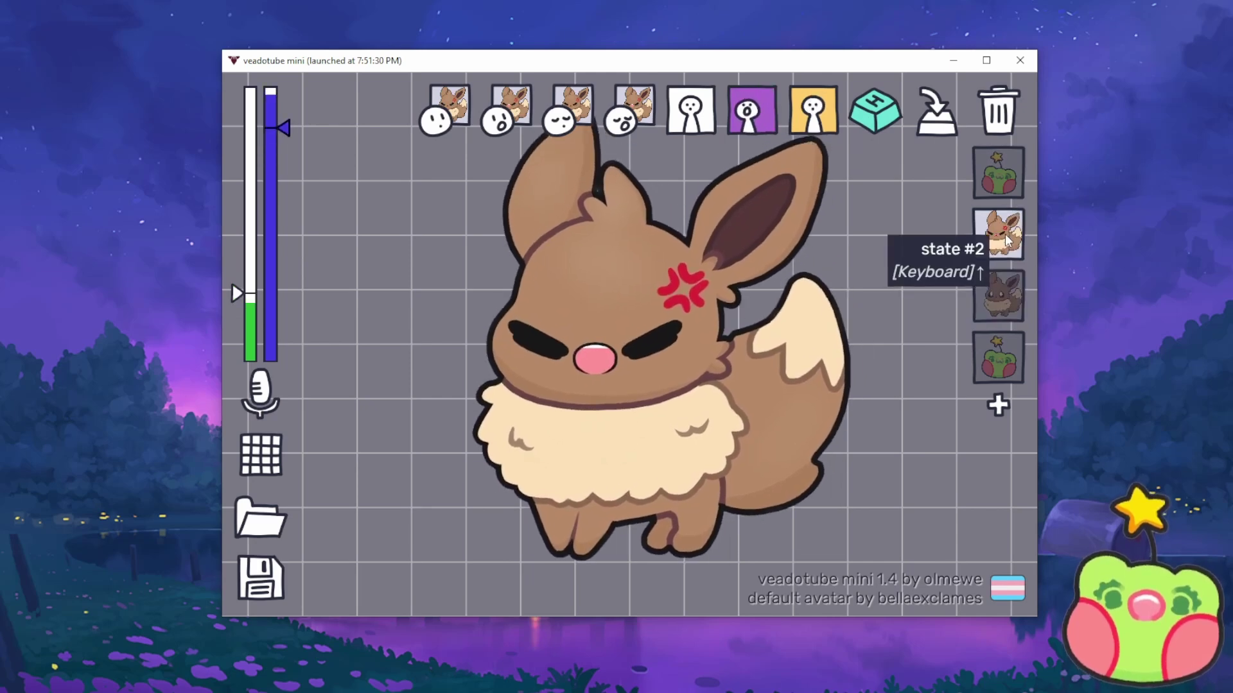
# Step: Assign hotkey A to angry Eevee state #2, then test switching states with Page Down
pyautogui.click(880, 115)
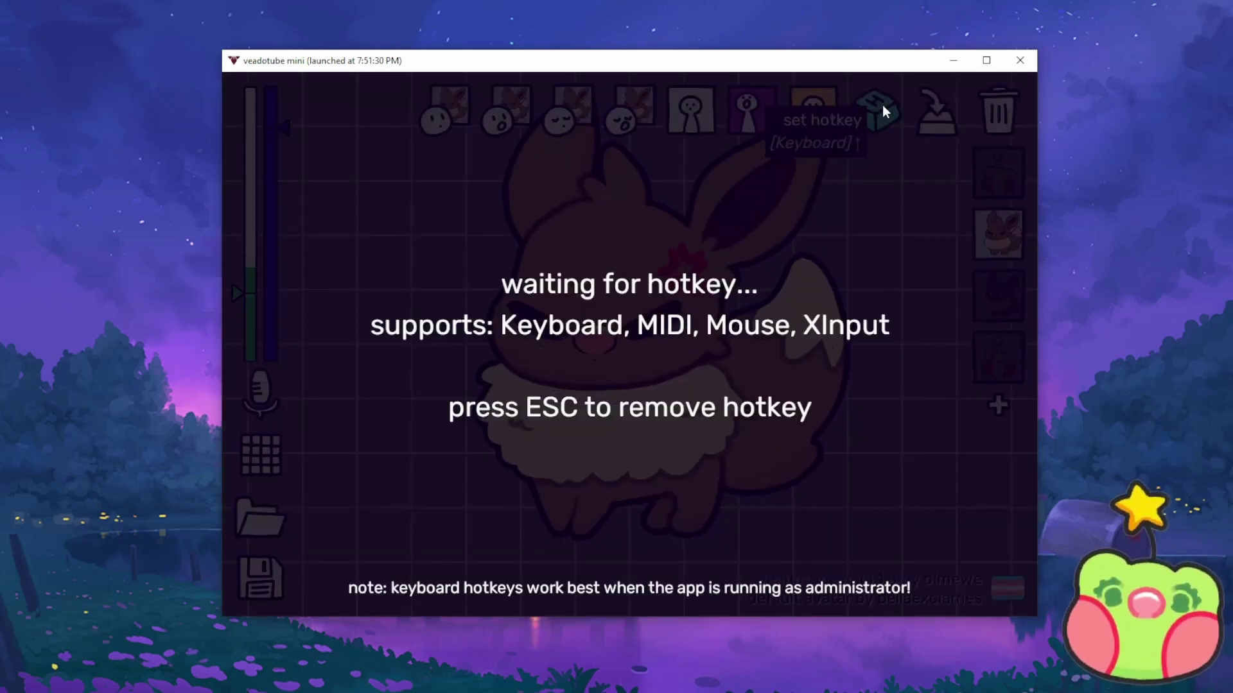
pyautogui.press('a')
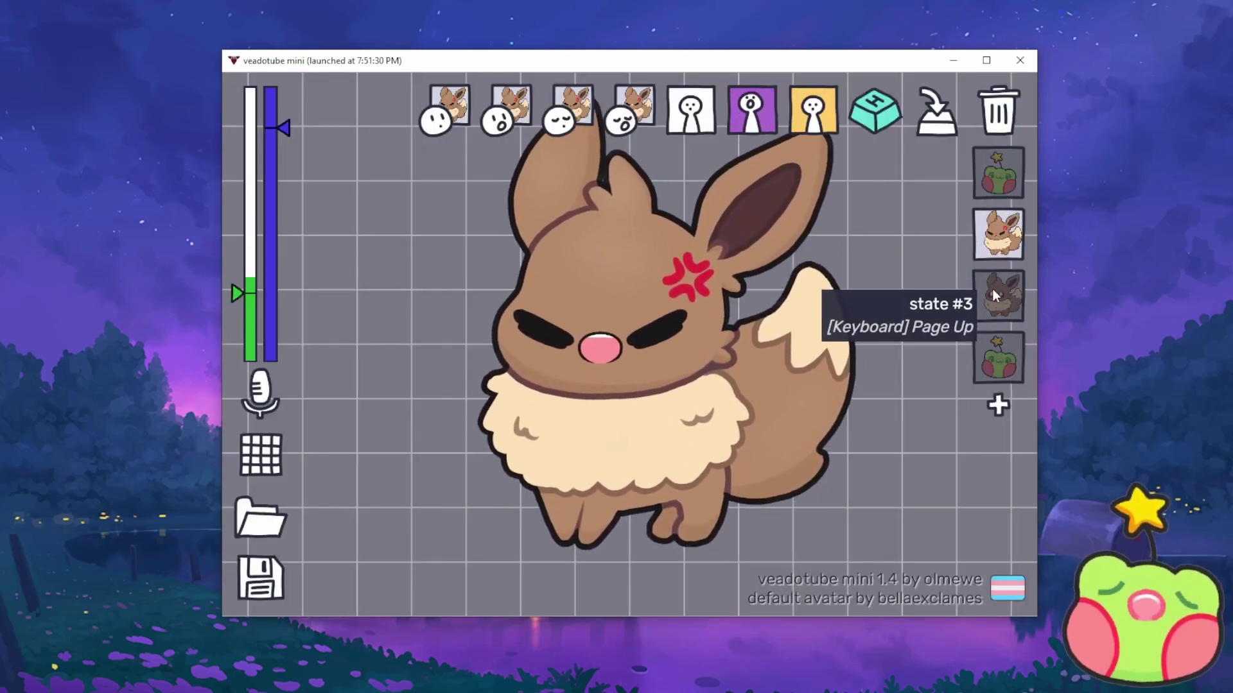
pyautogui.click(993, 293)
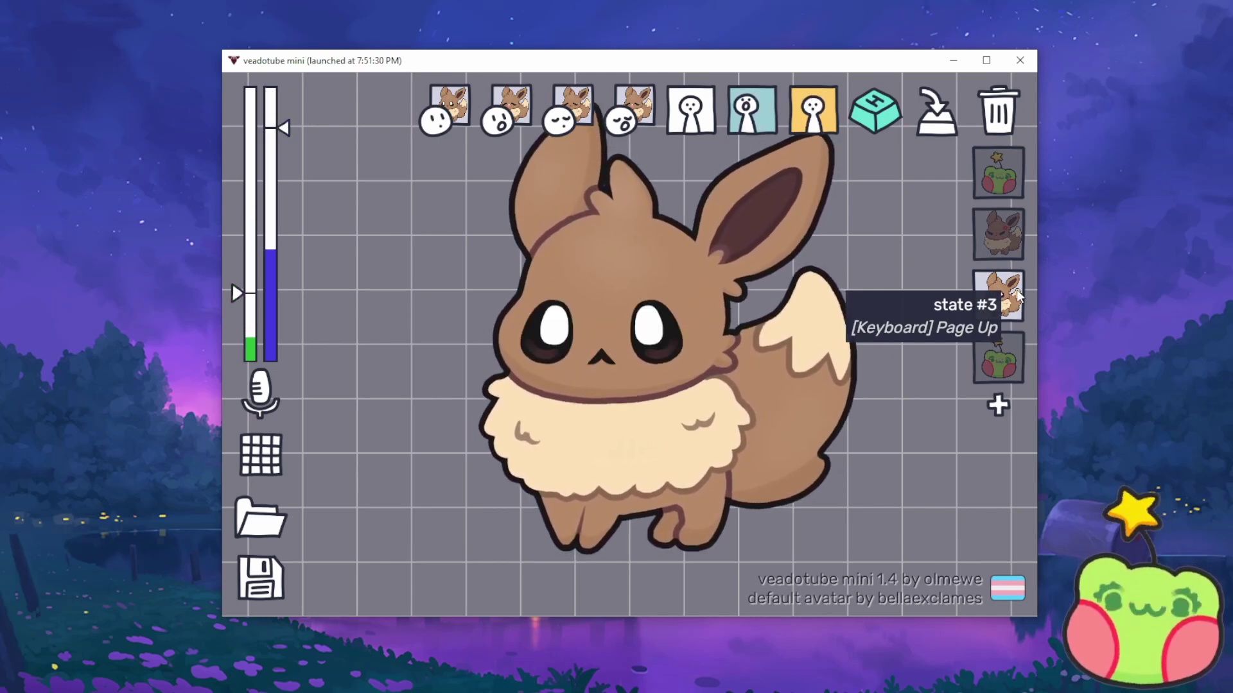
pyautogui.press('pagedown')
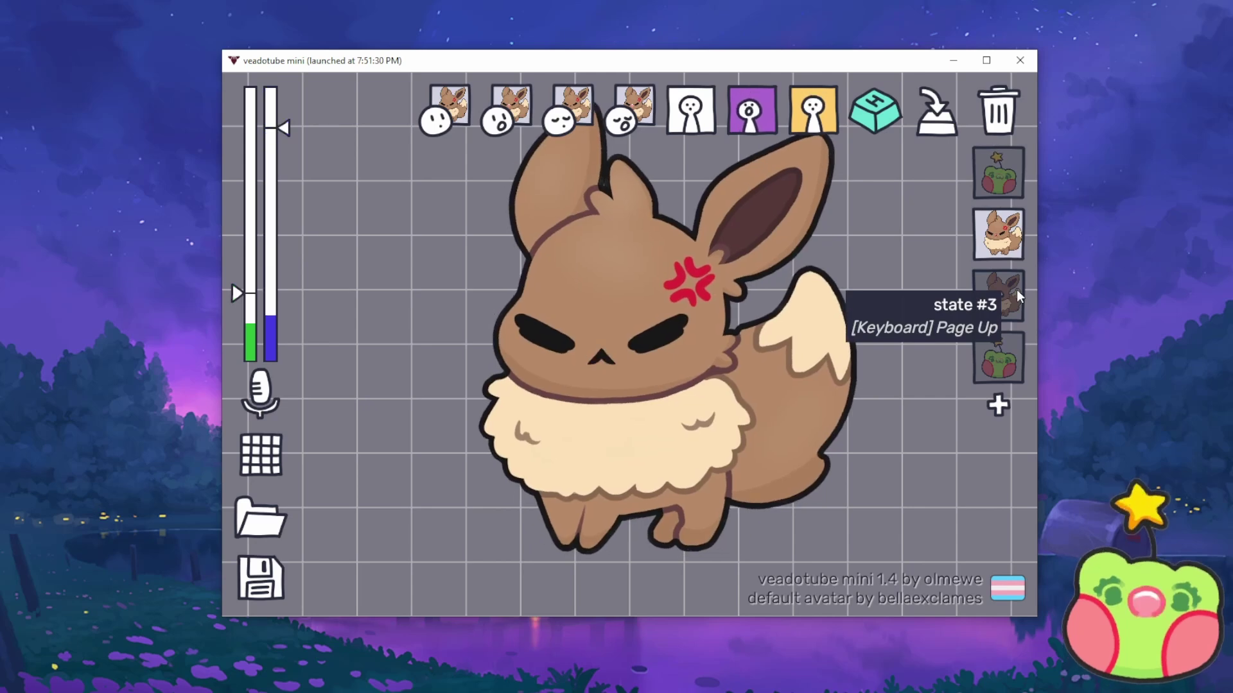
pyautogui.press('pagedown')
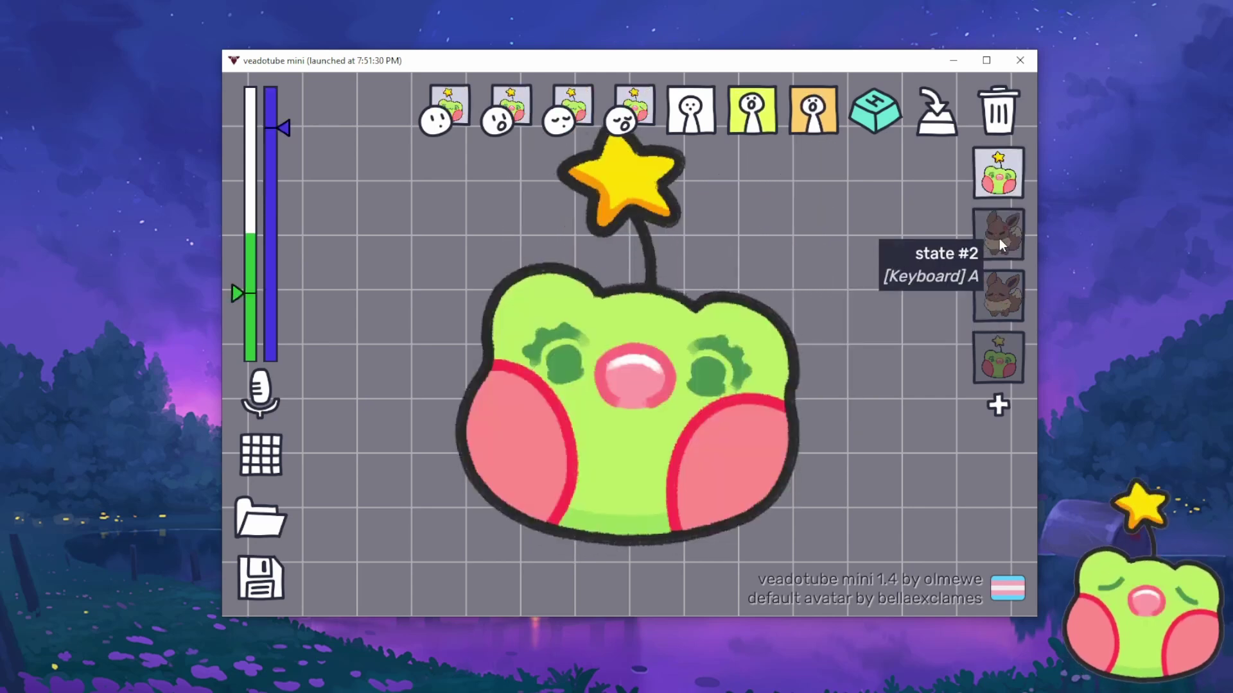
pyautogui.click(999, 244)
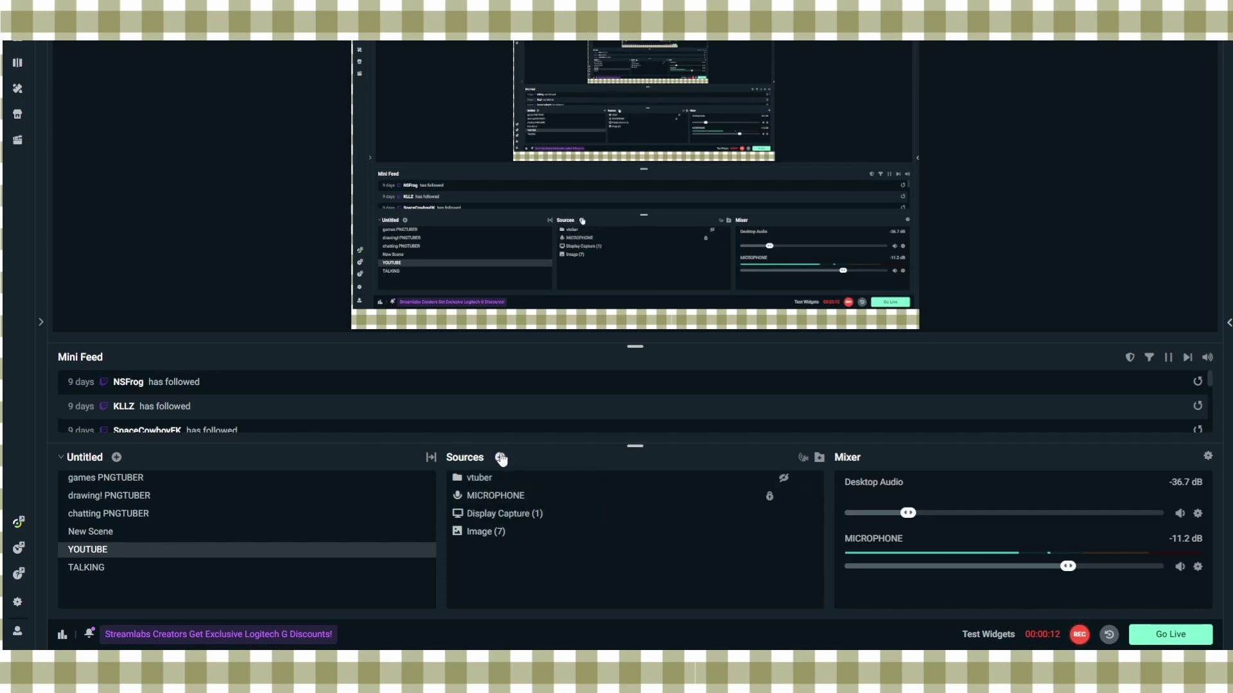
# Step: Add a new Game Capture source named pngtuber to the YOUTUBE scene, capturing veadotube mini
pyautogui.click(501, 459)
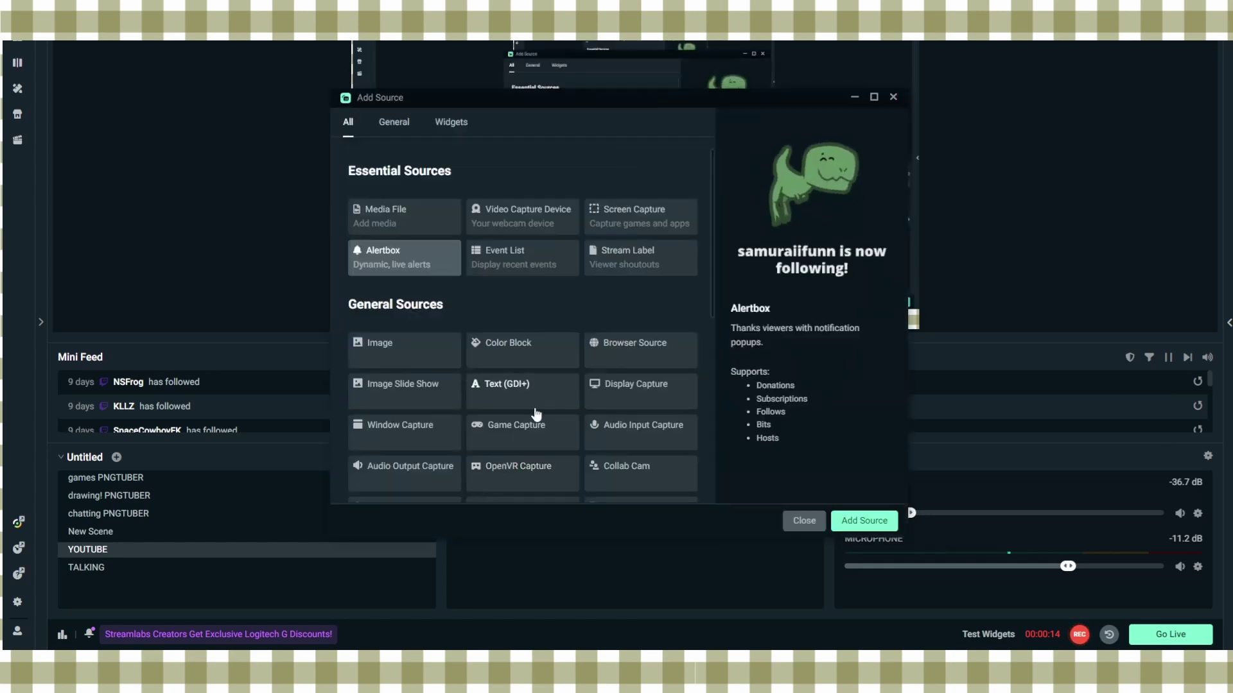
pyautogui.scroll(-1, 522, 418)
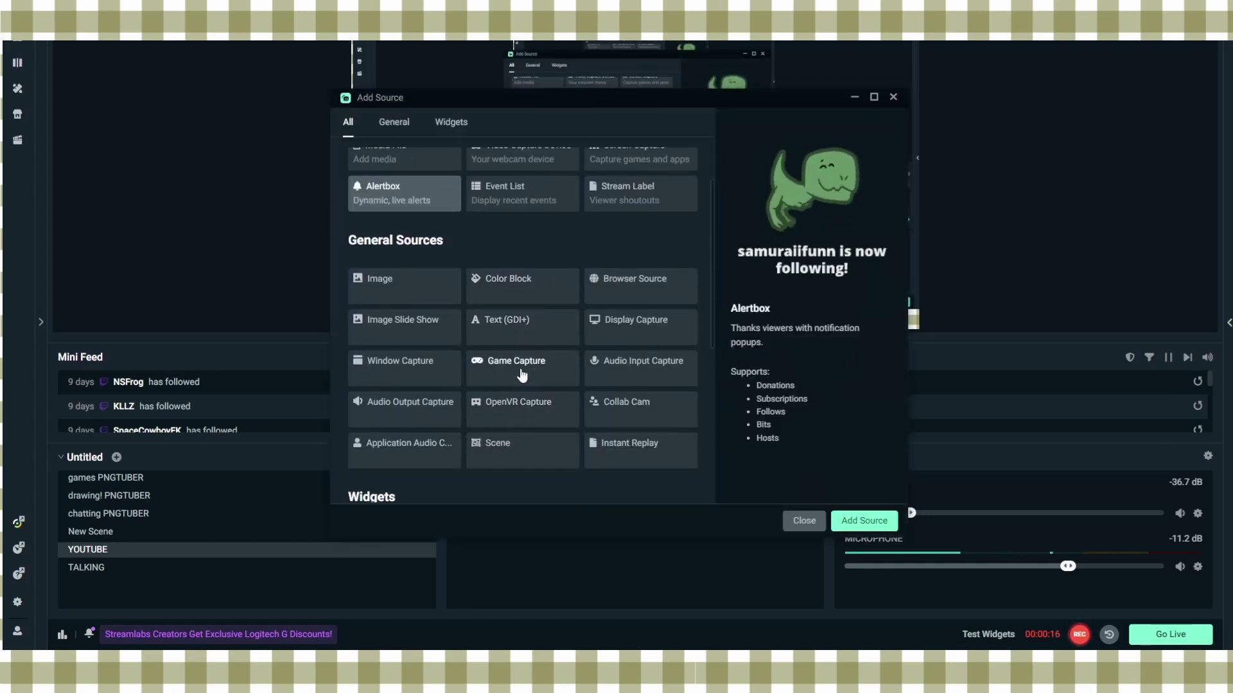
pyautogui.click(520, 371)
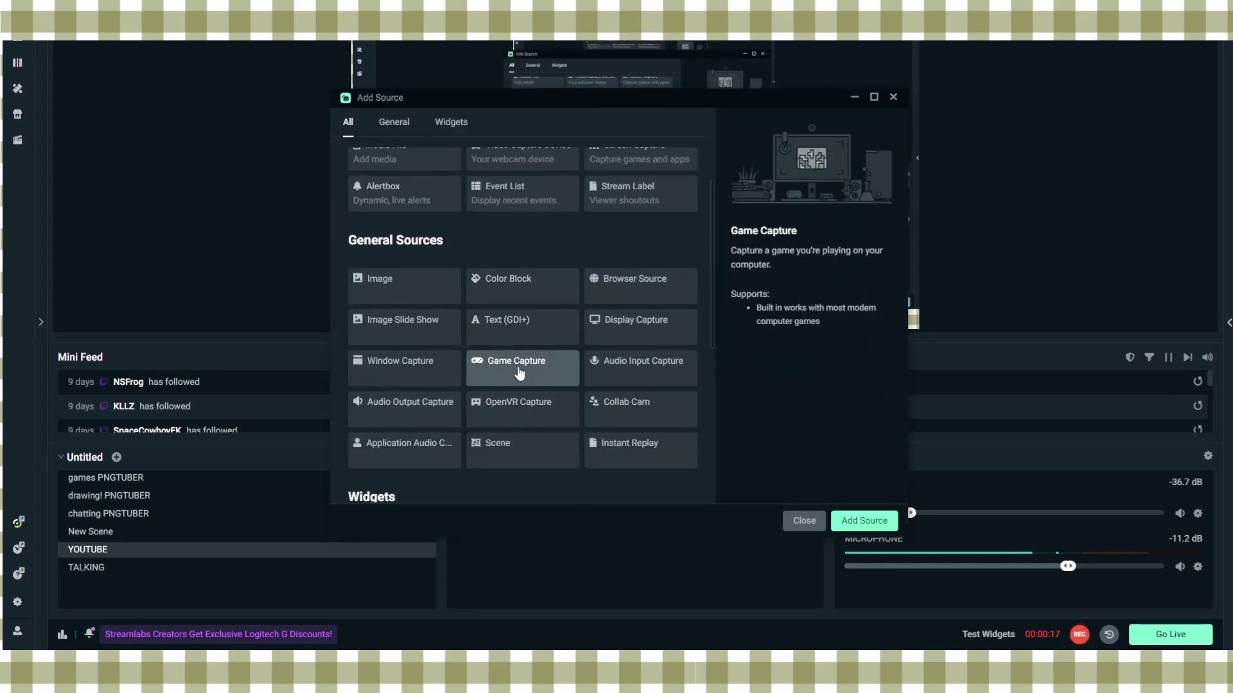
pyautogui.click(864, 521)
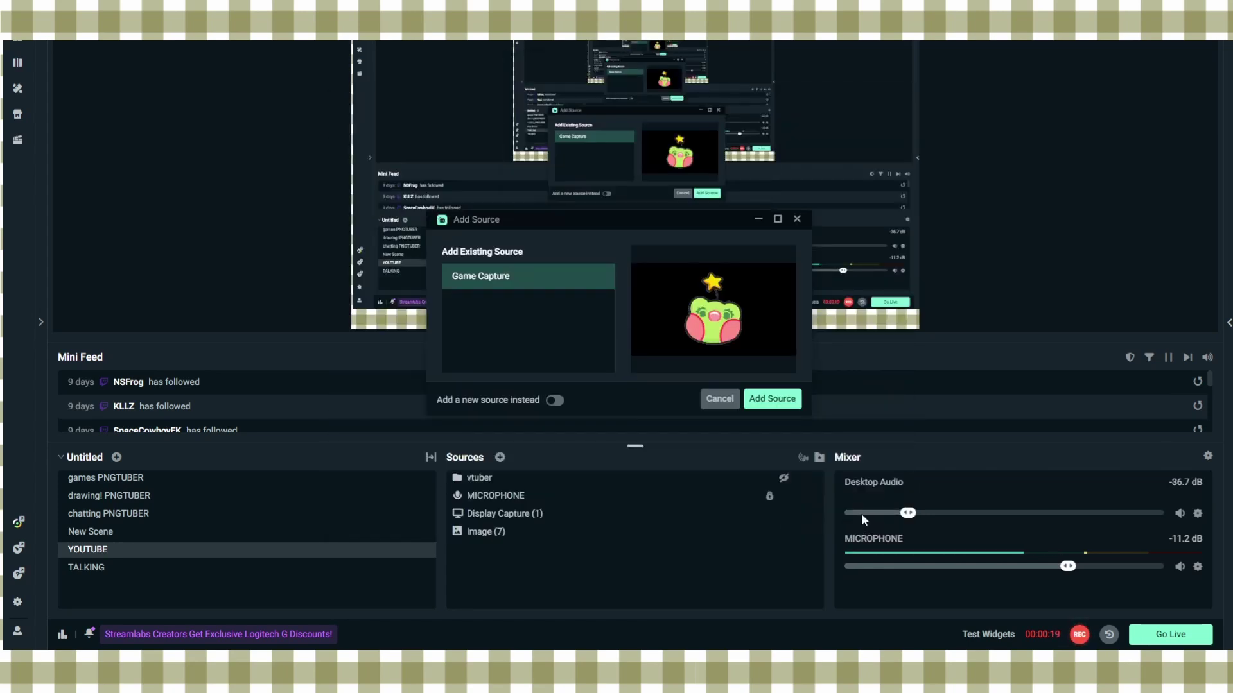
pyautogui.click(552, 402)
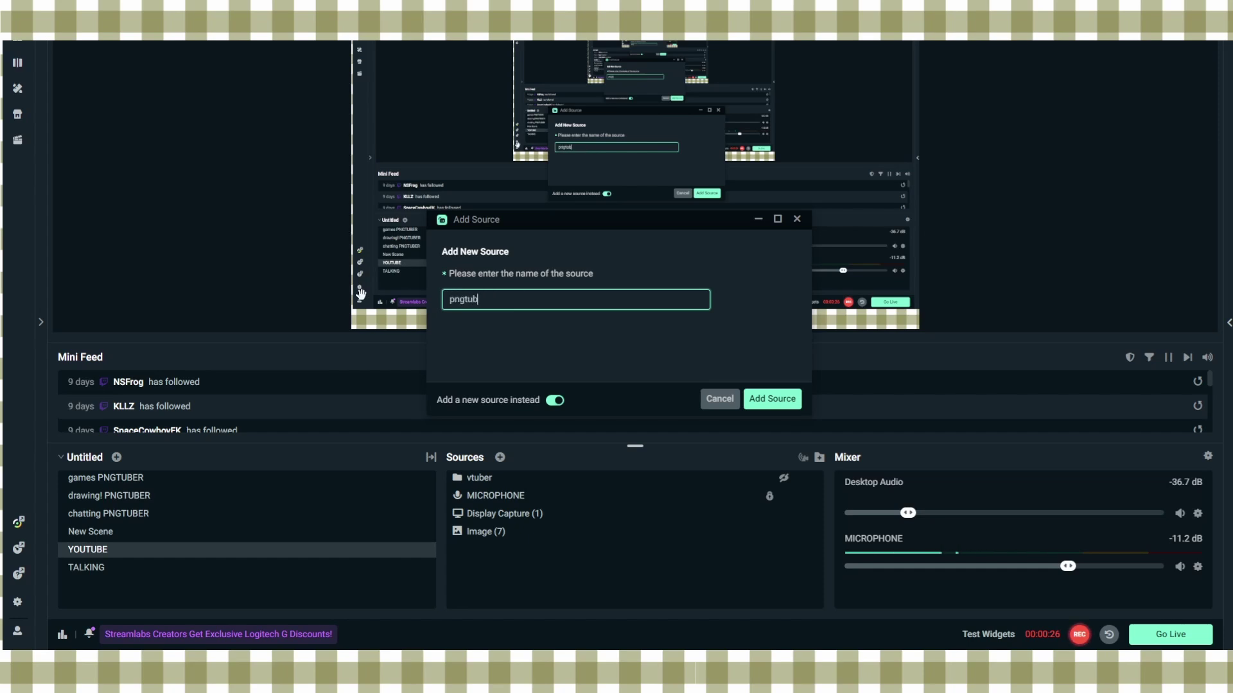
pyautogui.click(775, 399)
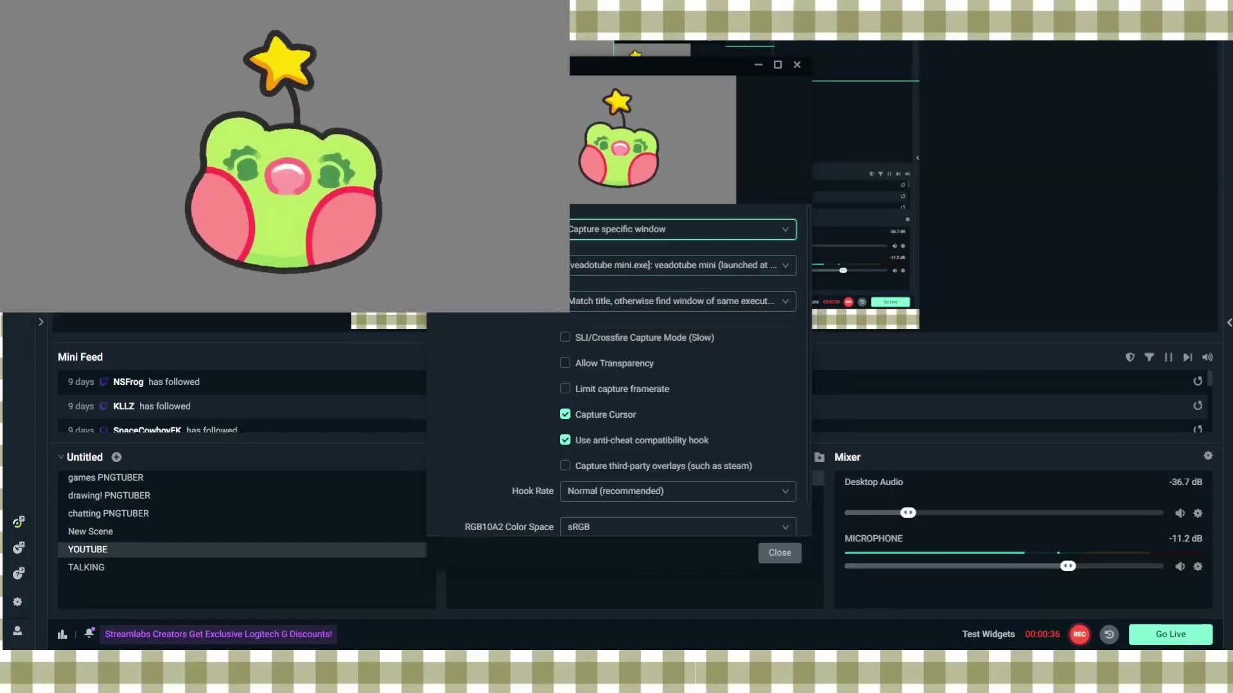
# Step: Keep veadotube mini as the captured window in the pngtuber Game Capture settings
pyautogui.click(779, 270)
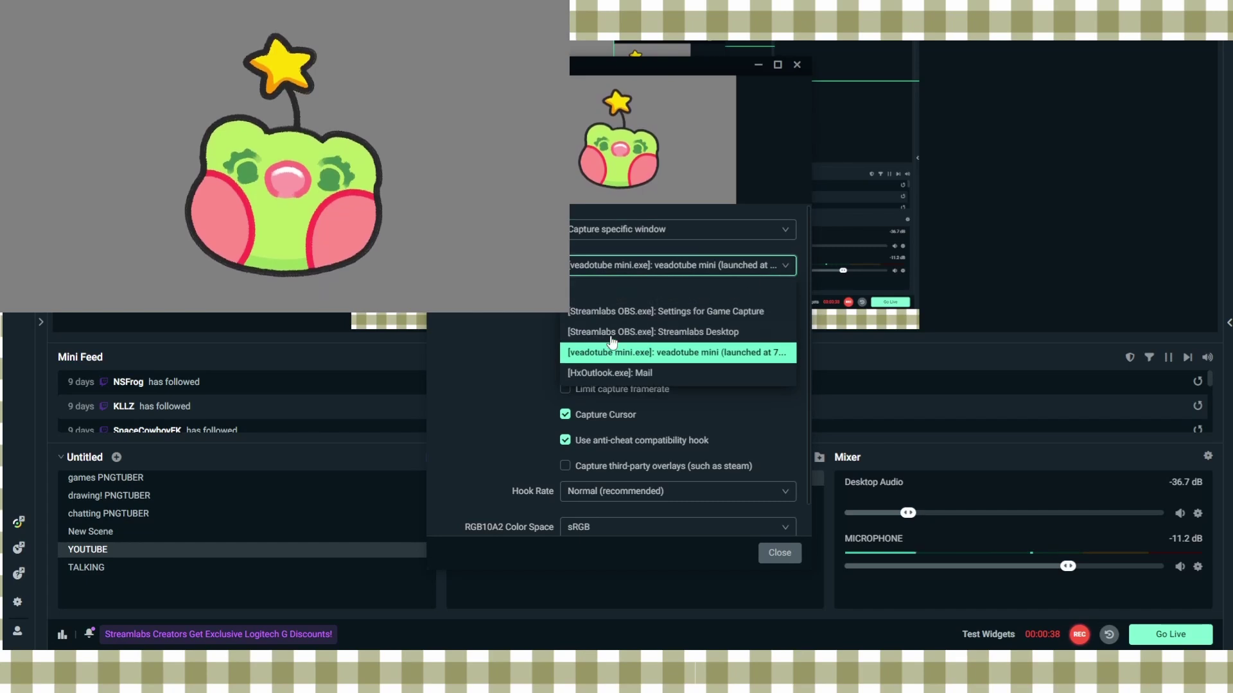
pyautogui.click(680, 354)
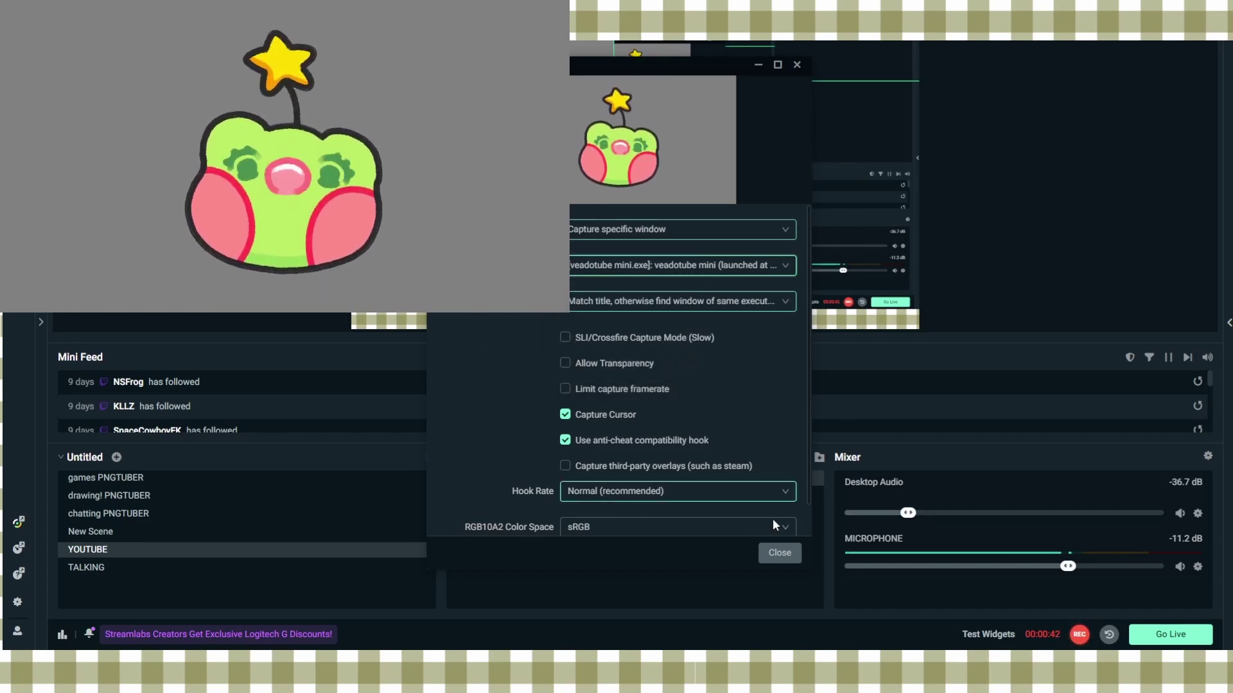
pyautogui.click(779, 553)
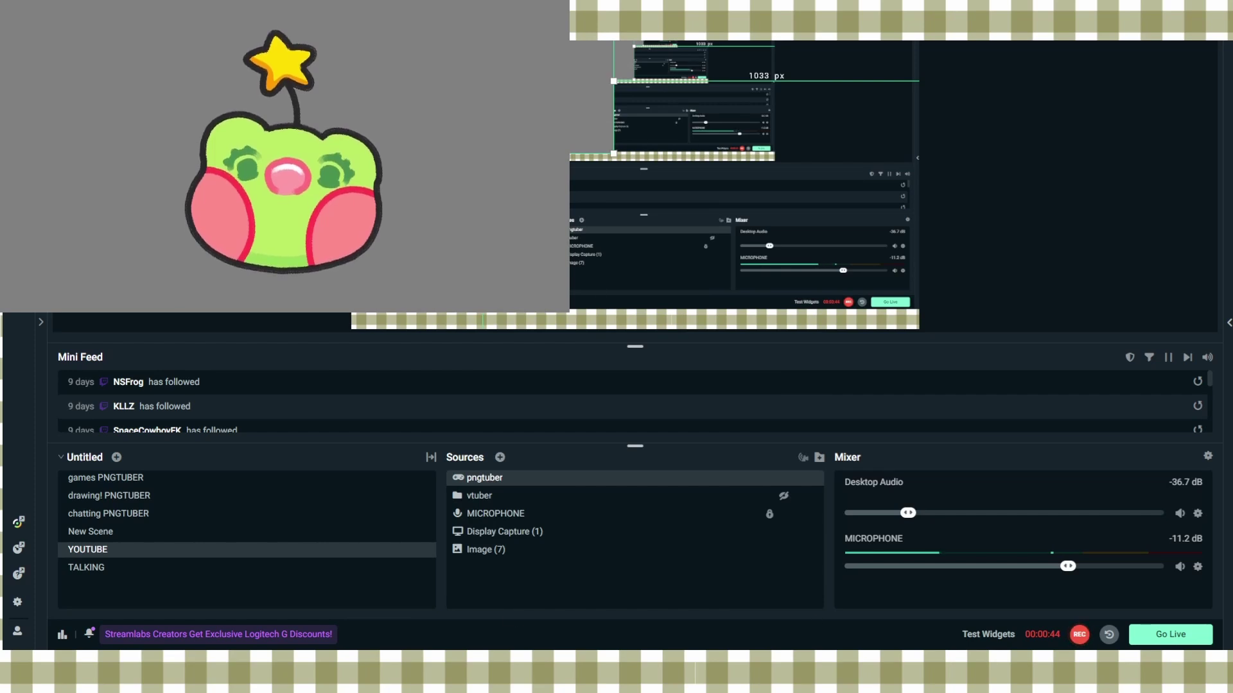
# Step: Enable Allow Transparency on the pngtuber capture, checking the preview with it off and on
pyautogui.doubleClick(661, 102)
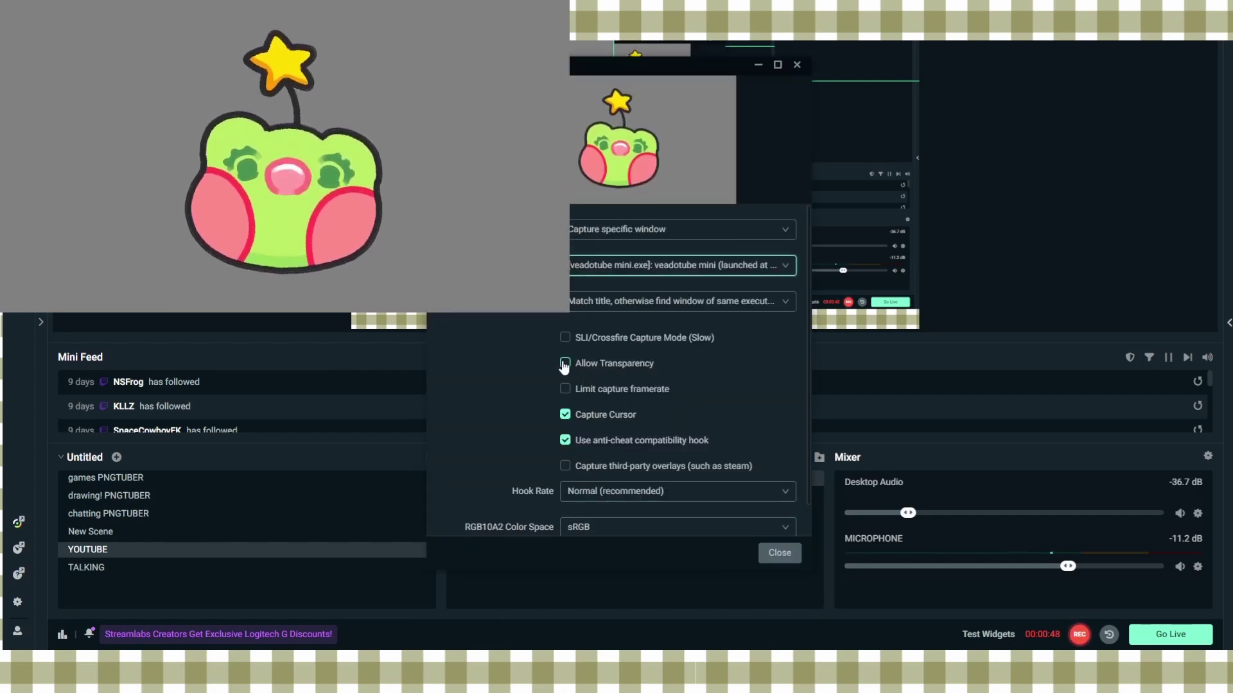
pyautogui.click(564, 365)
pyautogui.moveTo(510, 68); pyautogui.dragTo(709, 55)
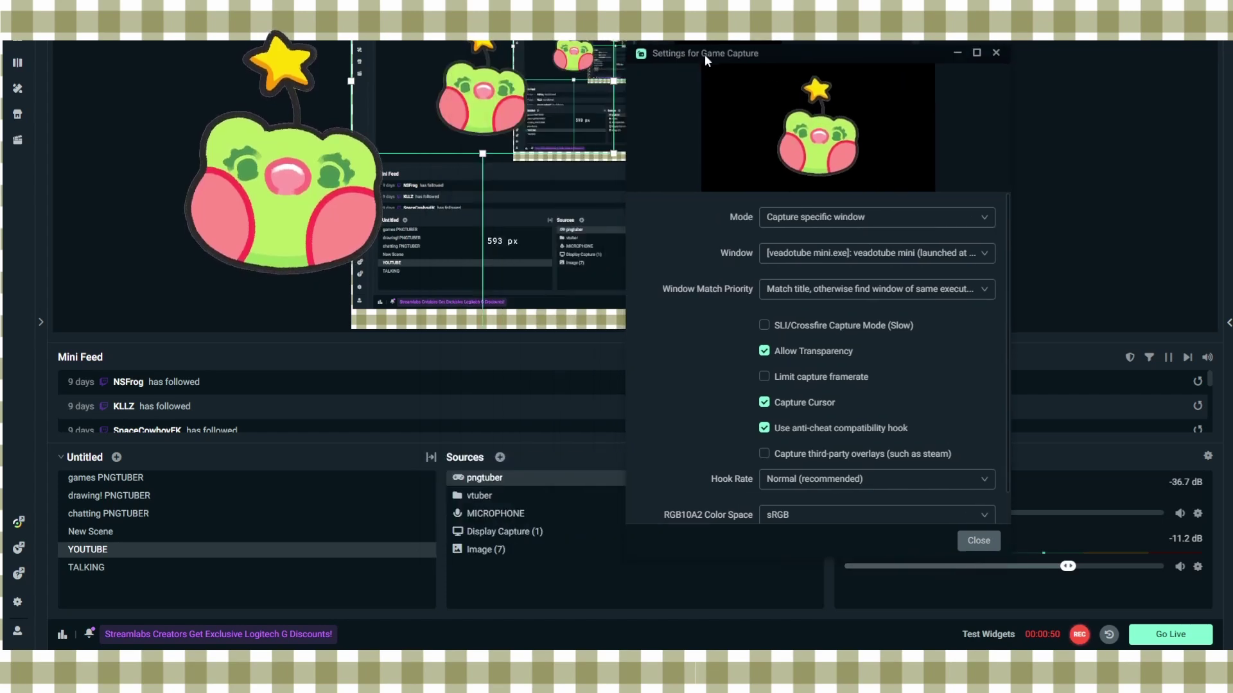
pyautogui.click(764, 350)
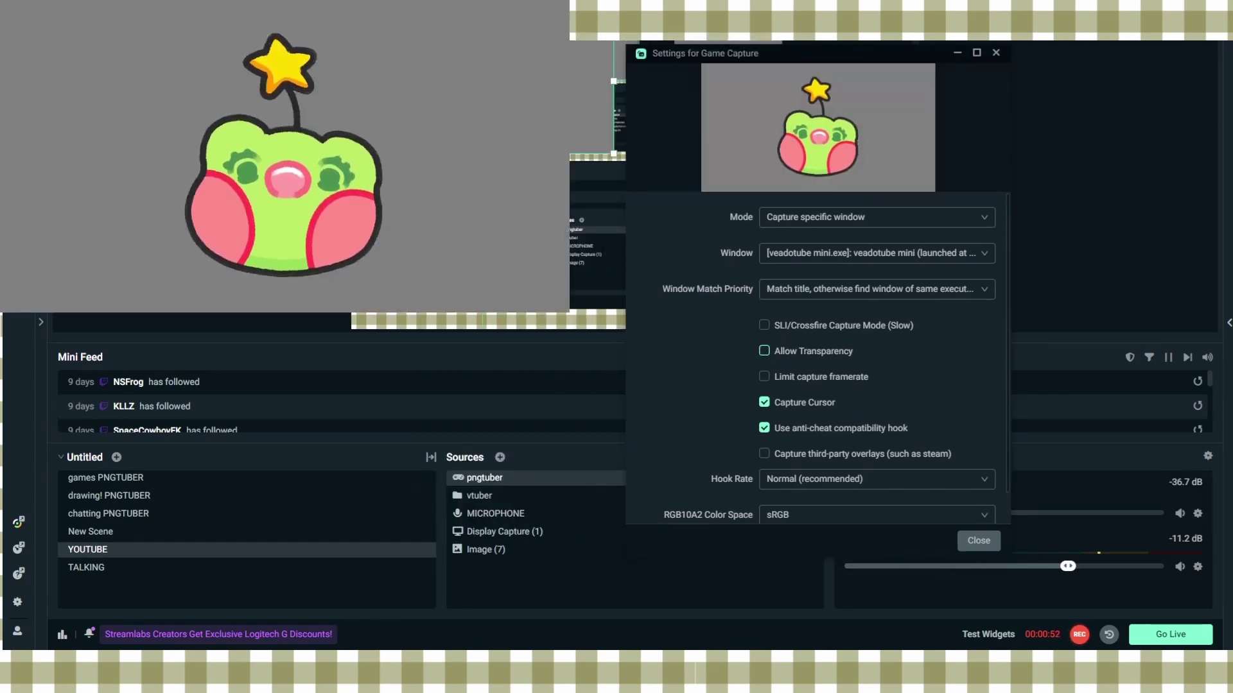
pyautogui.click(764, 351)
pyautogui.scroll(-2, 707, 430)
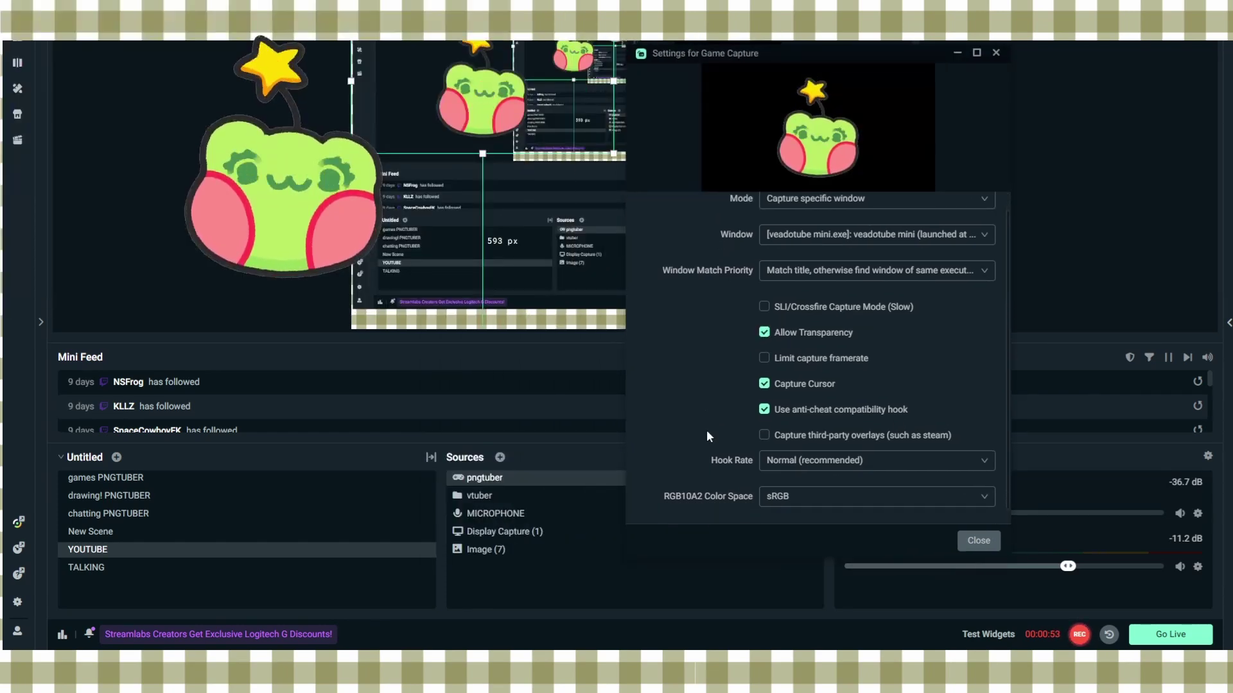
pyautogui.click(980, 541)
# Step: Resize the frog capture and move it into the bottom-right corner of the YOUTUBE scene
pyautogui.moveTo(619, 161); pyautogui.dragTo(845, 280)
pyautogui.moveTo(701, 172); pyautogui.dragTo(707, 182)
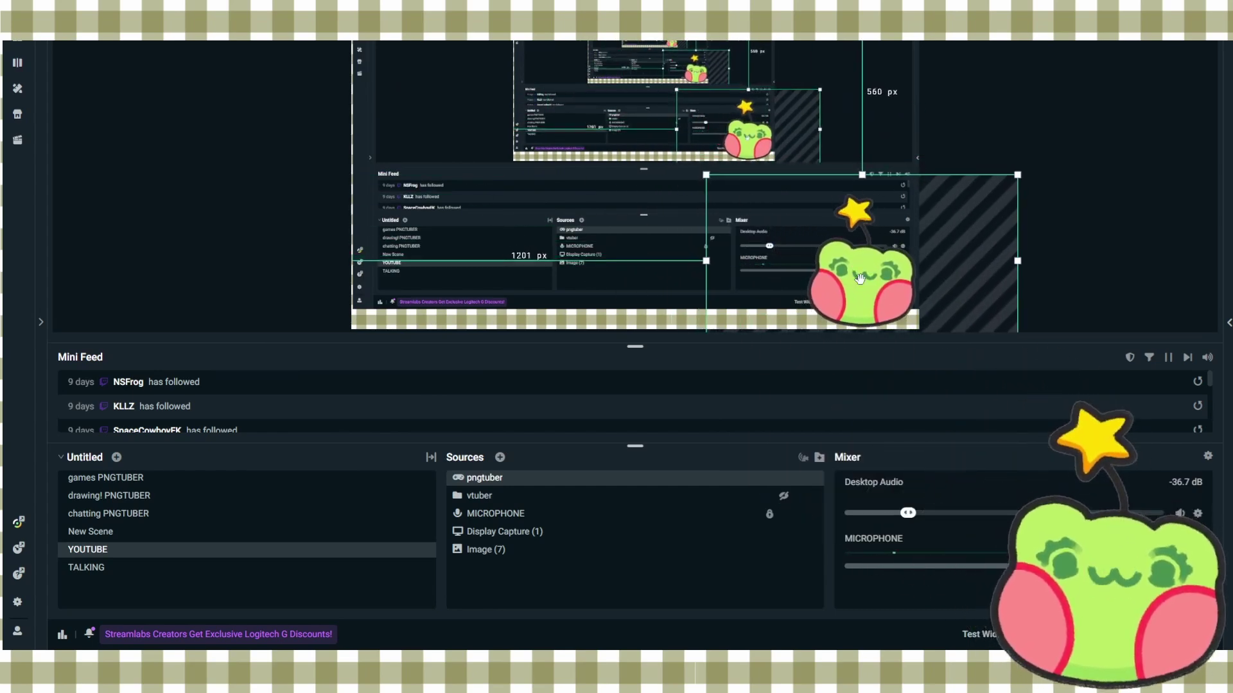
pyautogui.moveTo(860, 278); pyautogui.dragTo(858, 278)
pyautogui.click(204, 153)
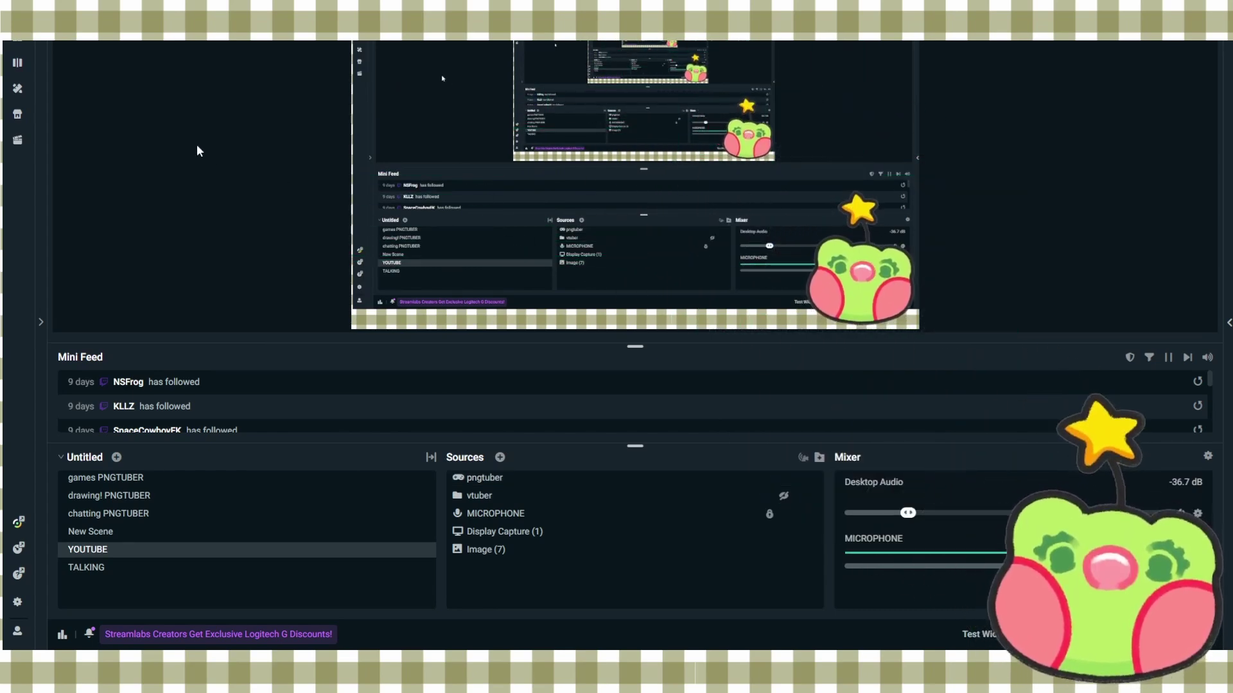